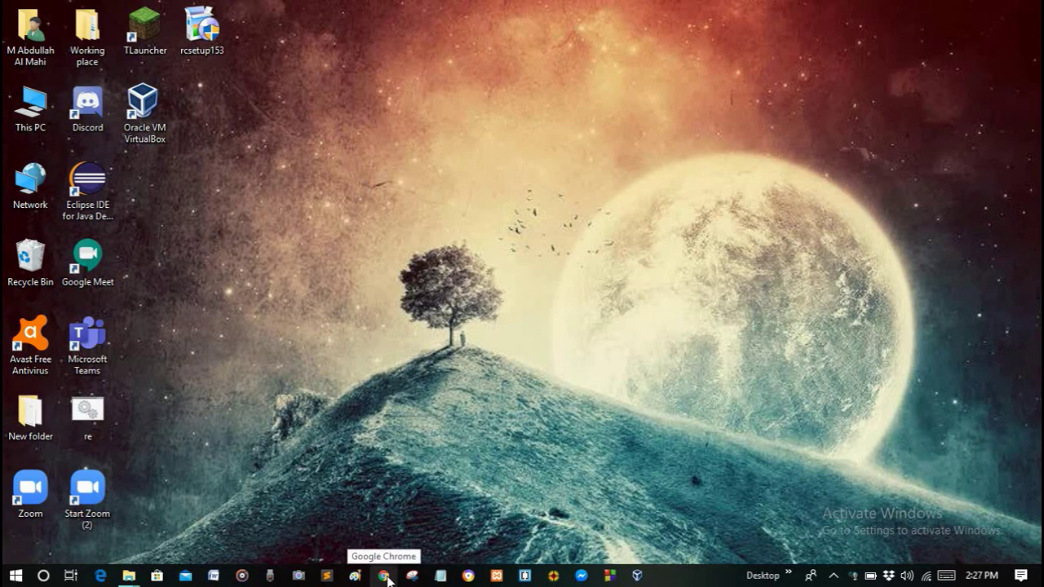
Open This PC, adjust the Explorer window, check New Volume (G:)'s contents, then return to the drives list.
double_click(41, 117)
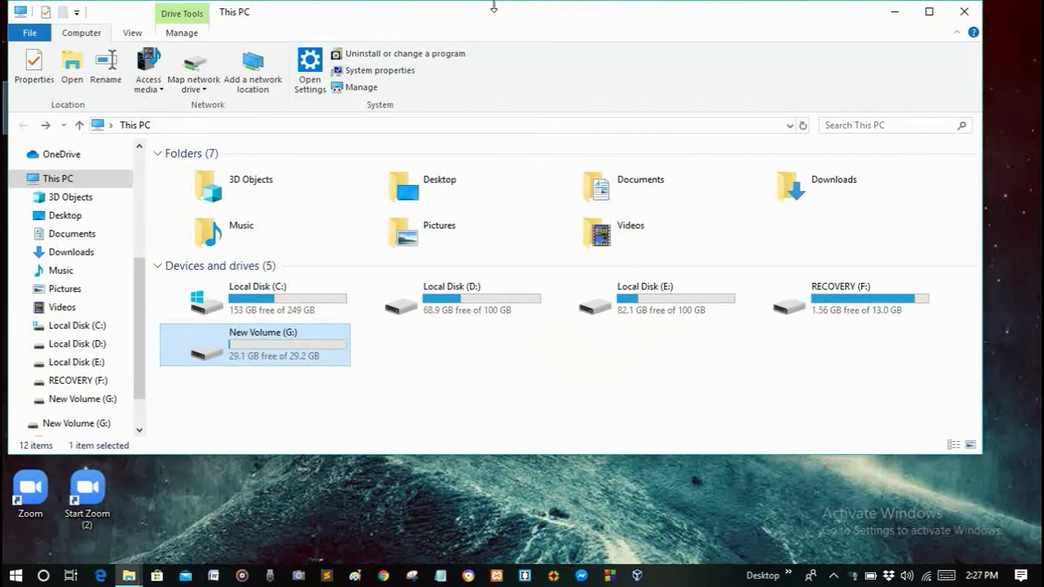
mouse_move(481, 13)
mouse_down()
mouse_move(506, 28)
mouse_move(477, 22)
mouse_up()
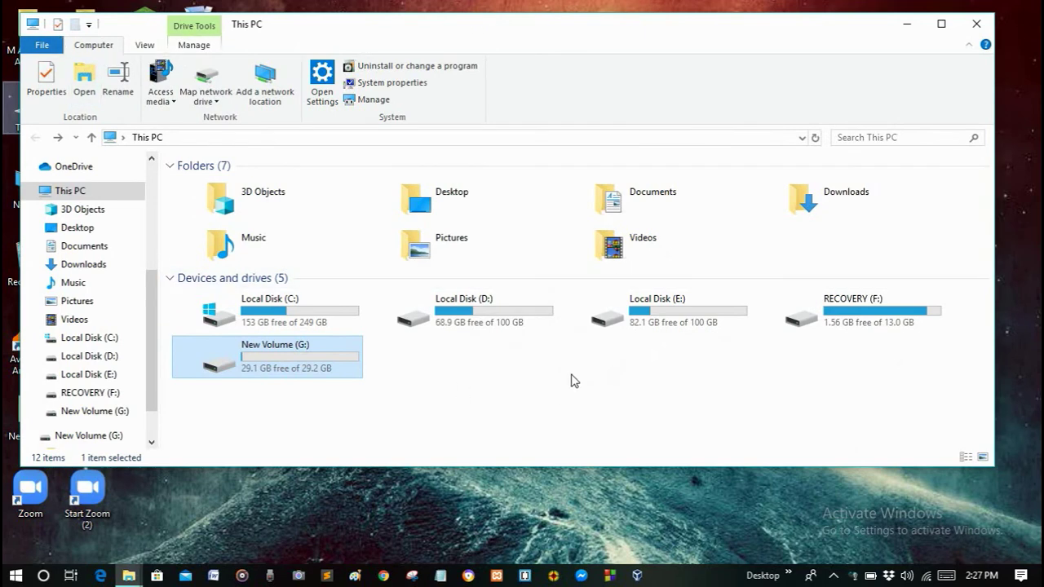
double_click(481, 26)
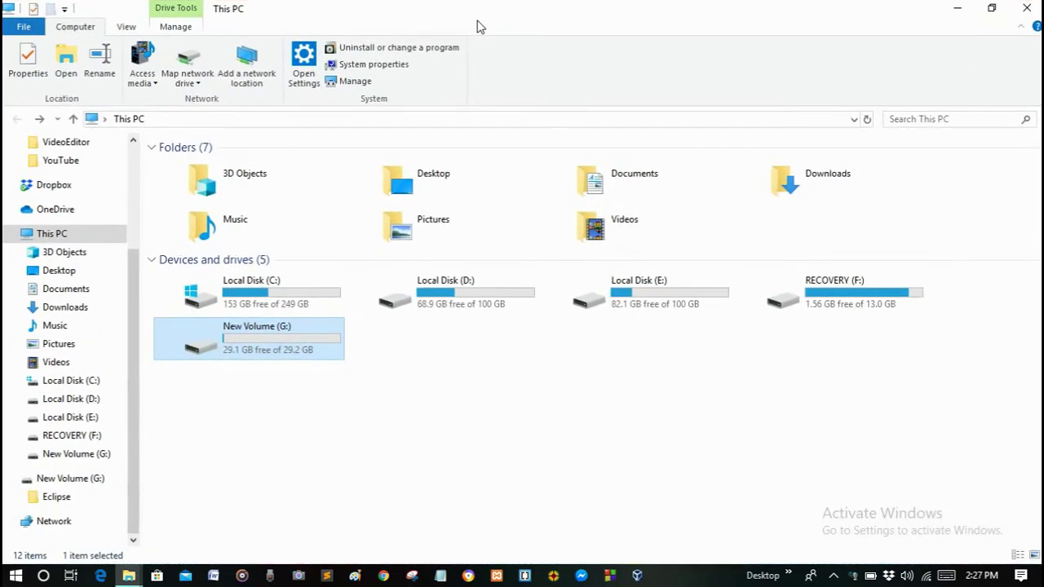
click(987, 8)
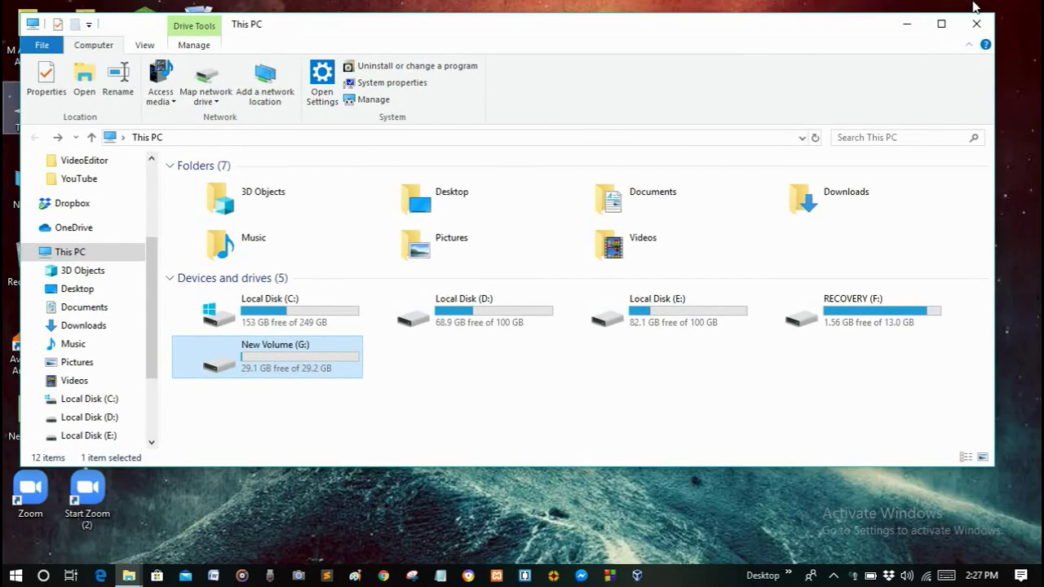
double_click(718, 27)
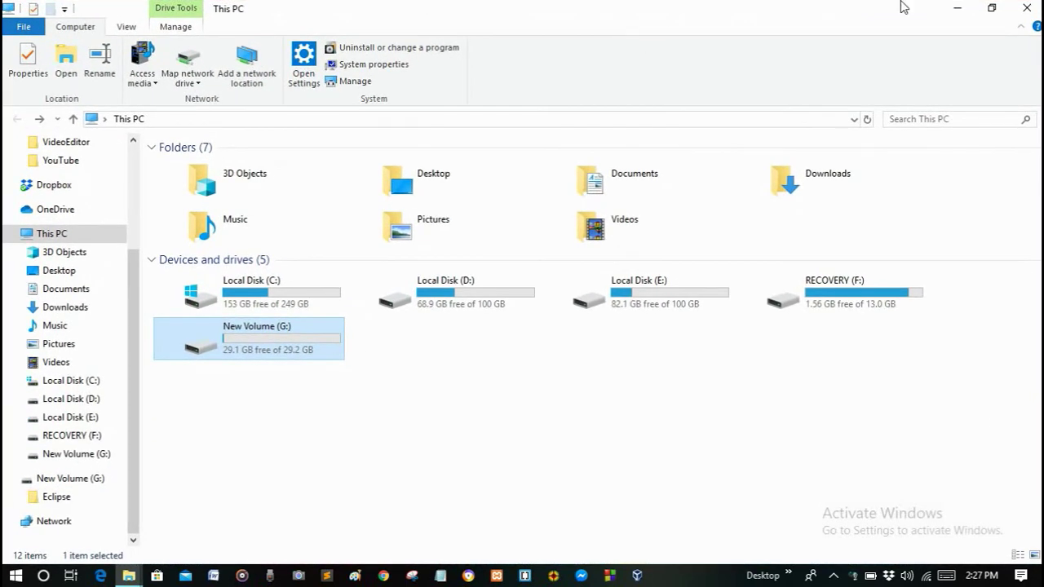
click(995, 9)
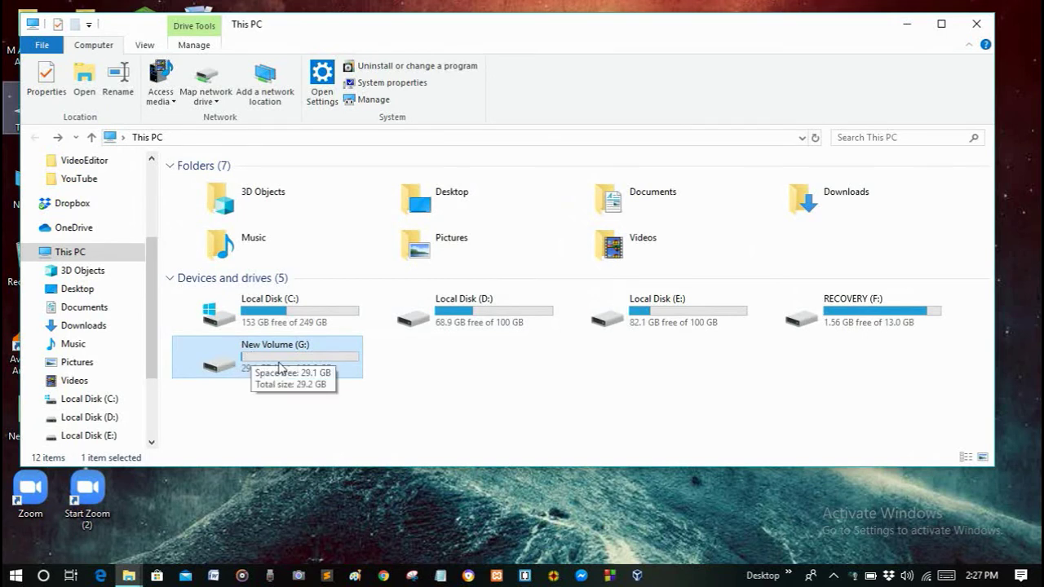
double_click(252, 359)
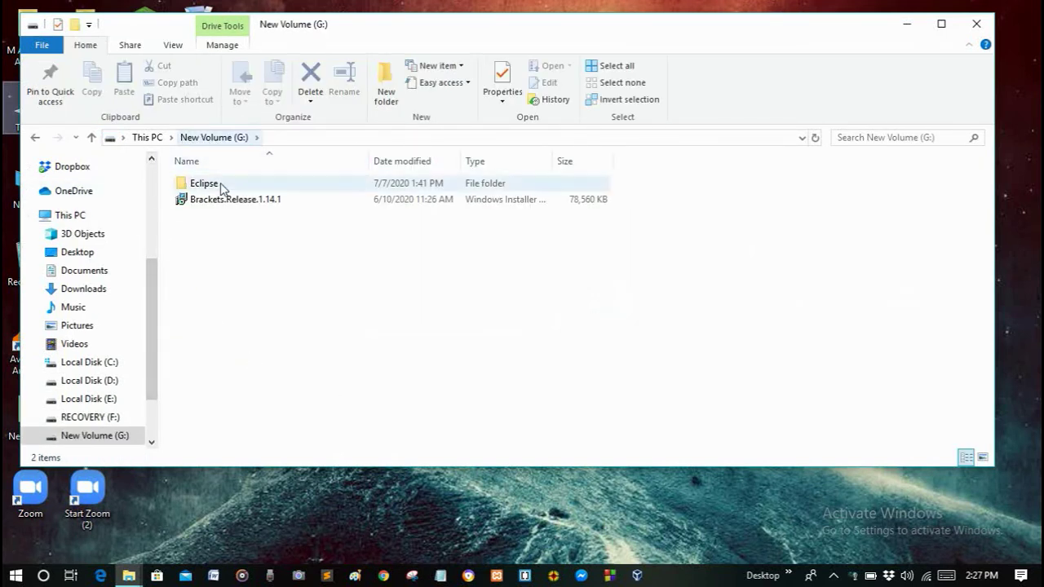
click(35, 139)
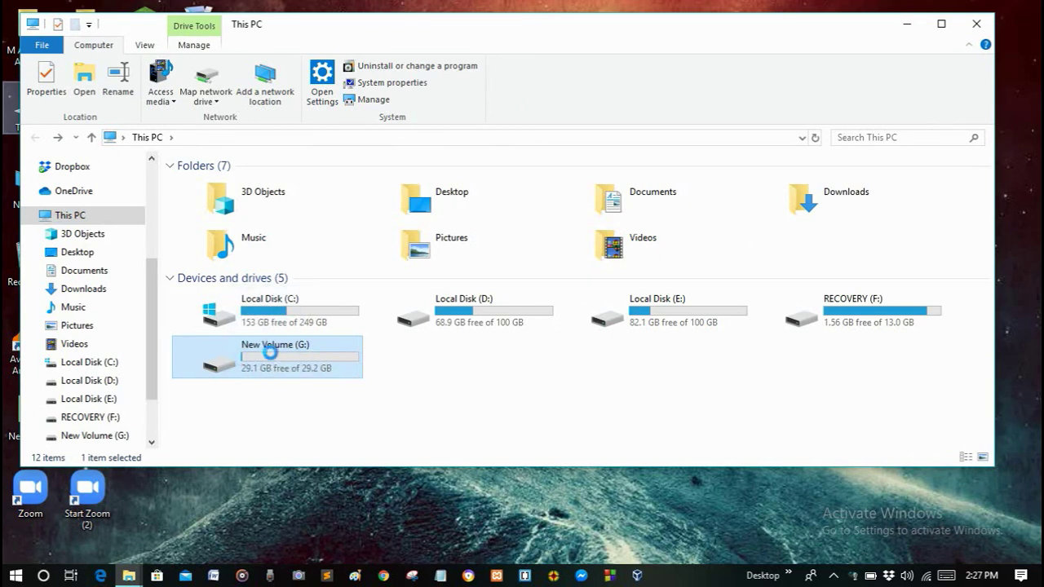
Quick-format New Volume (G:) as NTFS, accepting the data-loss and drive-in-use warnings, then minimize Explorer.
right_click(270, 352)
click(286, 439)
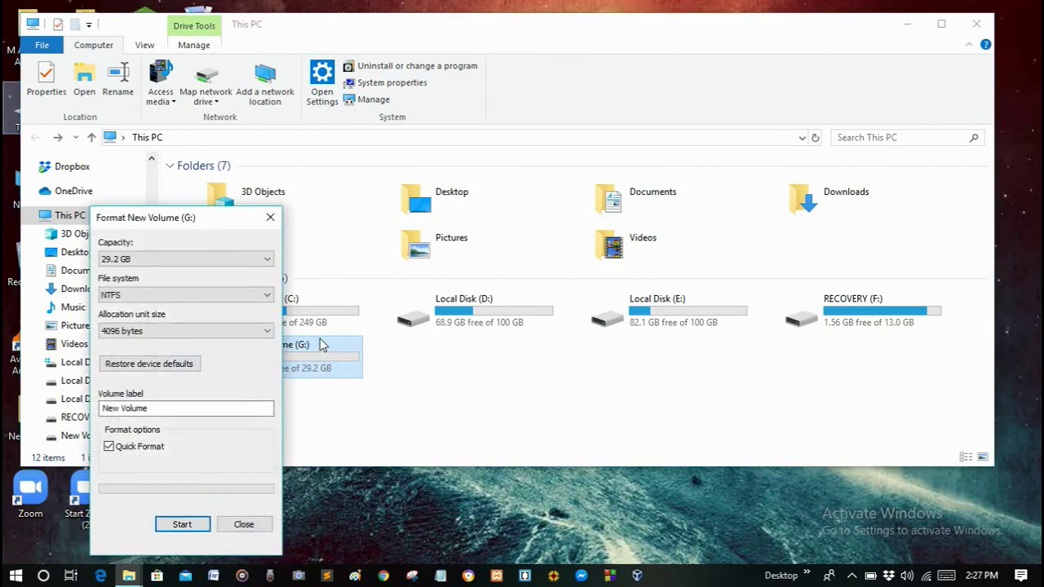
click(182, 524)
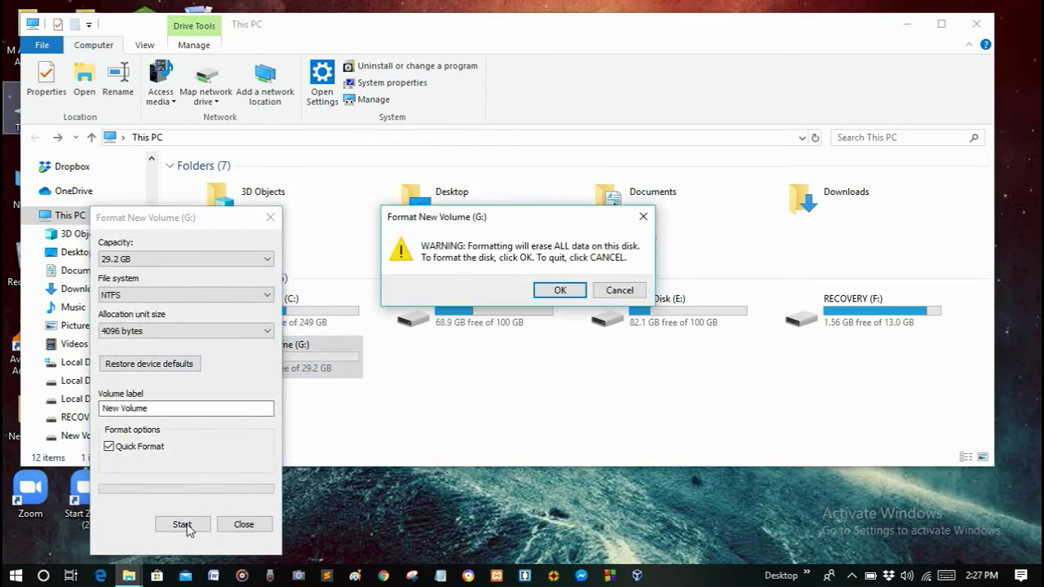
click(552, 289)
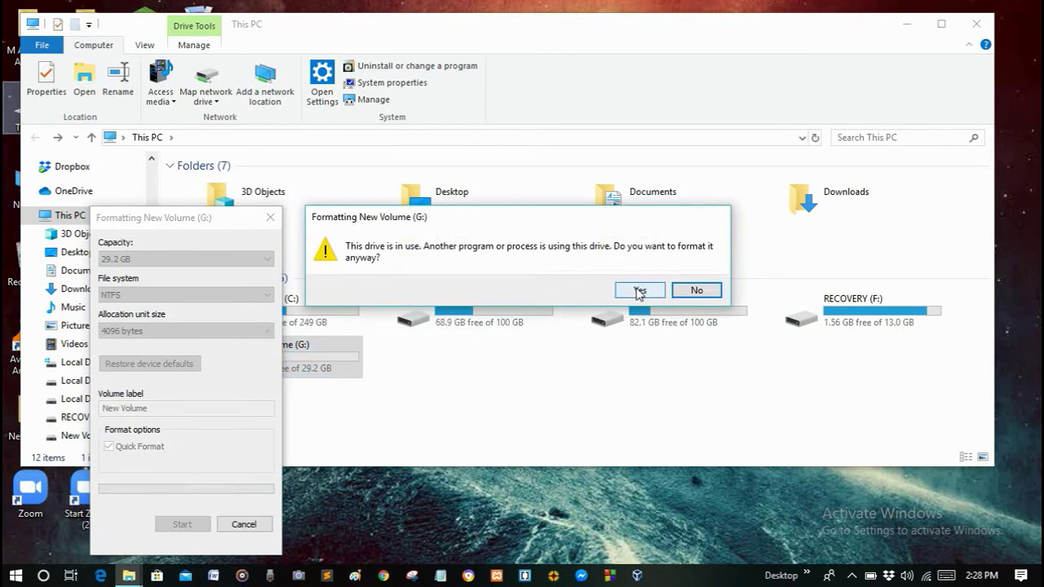
click(641, 291)
drag(214, 227, 676, 279)
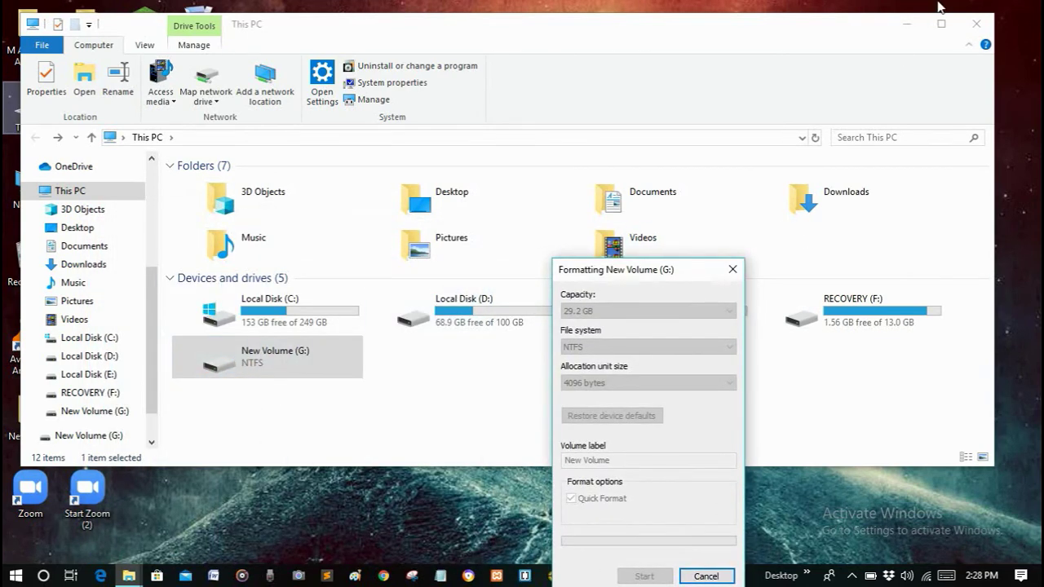
click(903, 25)
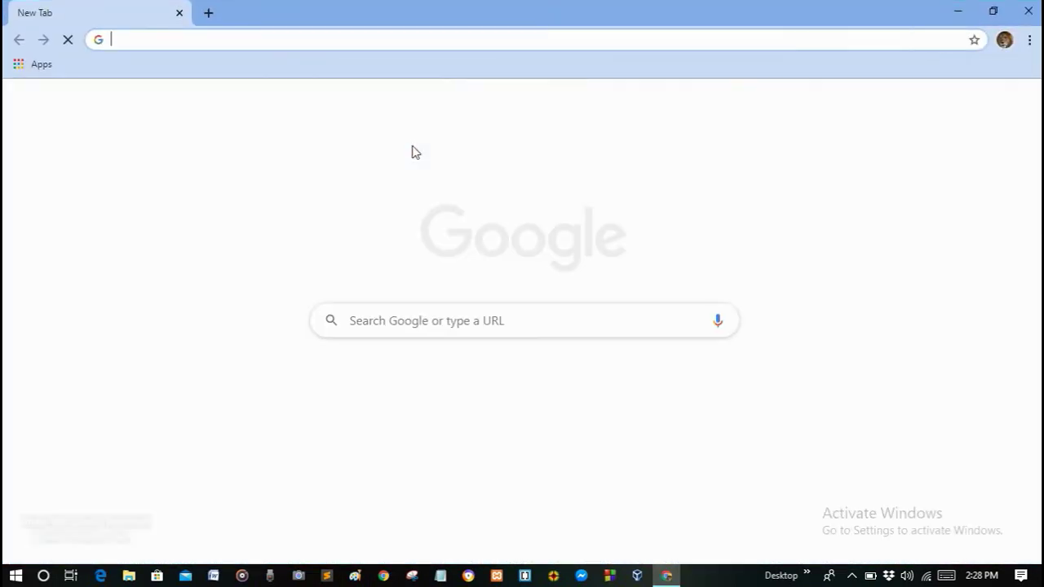
Search Google for 'recuva download' and open the Recuva - Free Download - CCleaner page.
text(recuva)
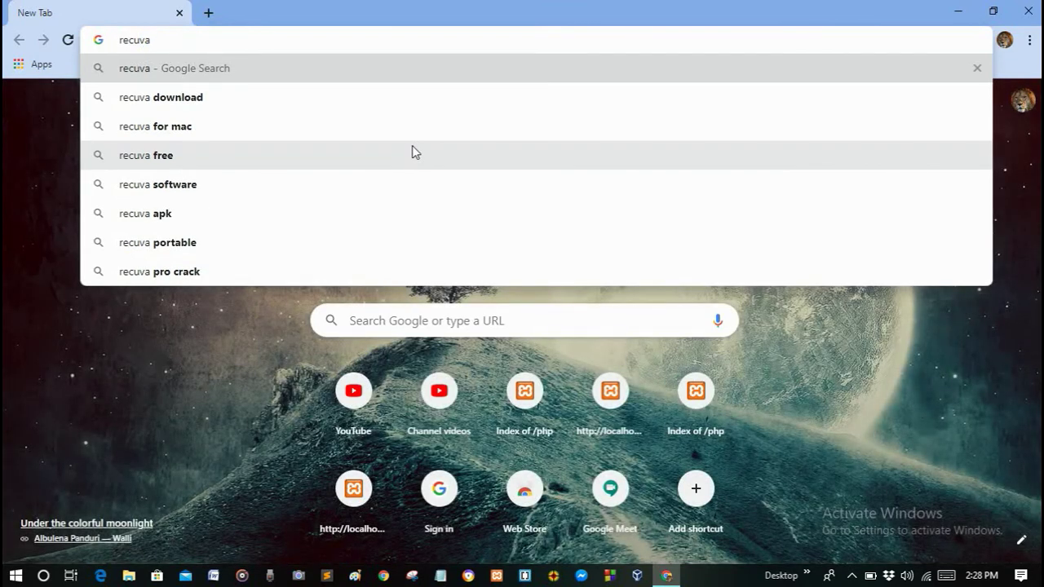
key(Down)
key(Return)
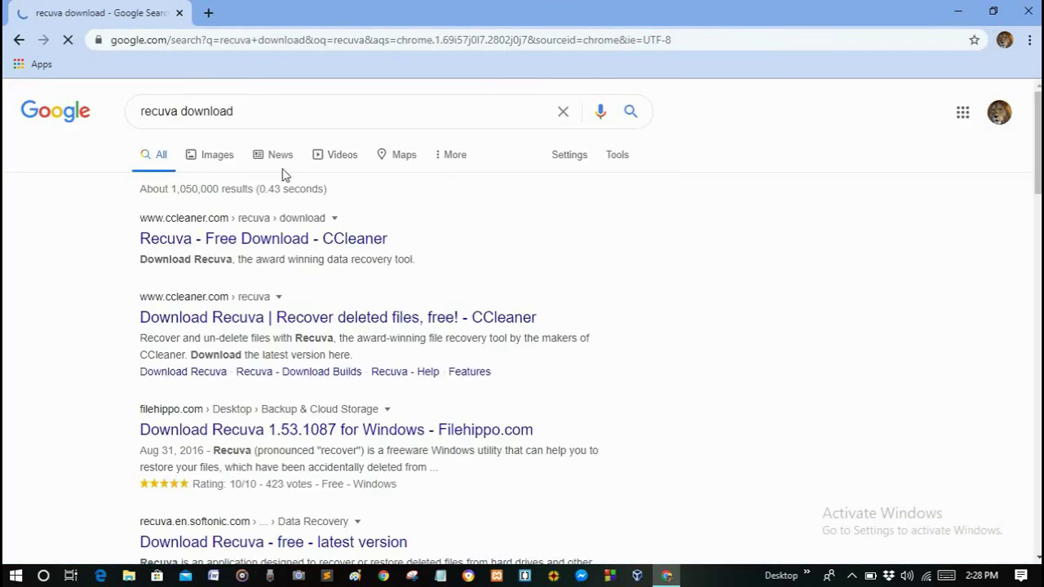
click(193, 241)
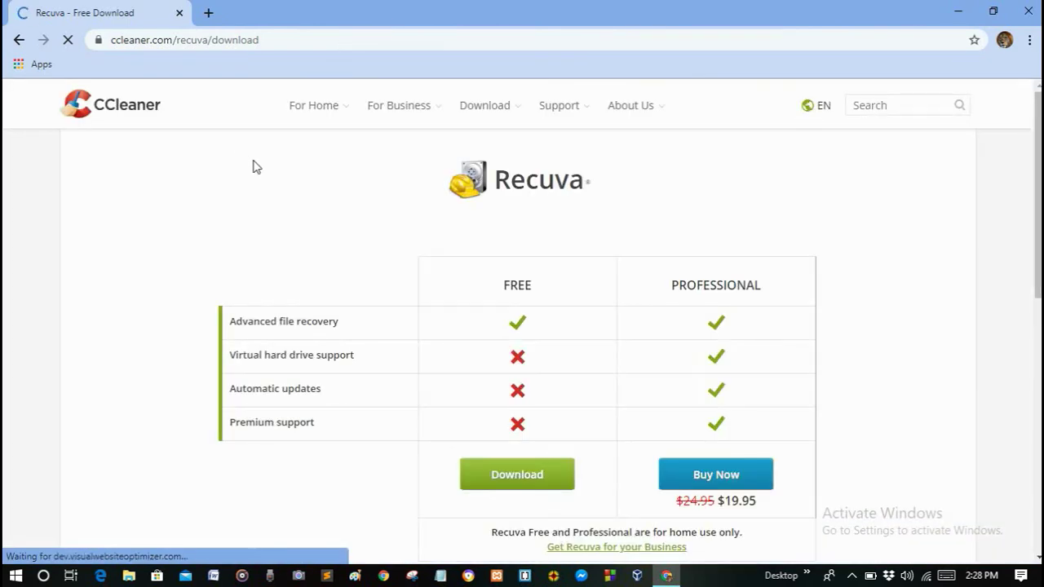
Download the free Recuva installer rcsetup153.exe and take Chrome out of full screen.
scroll(399, 296, down, 3)
scroll(479, 212, up, 2)
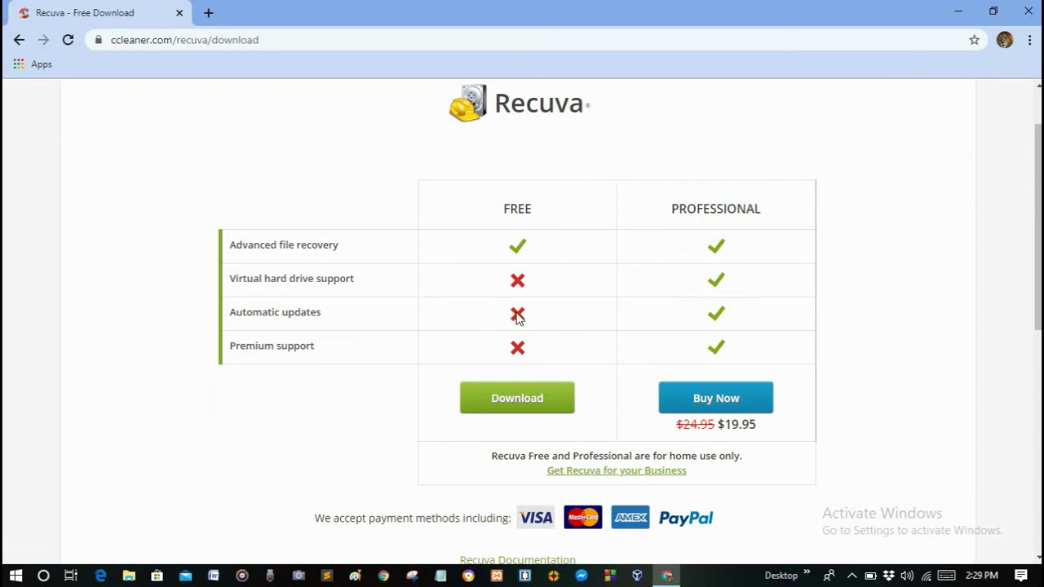
click(528, 404)
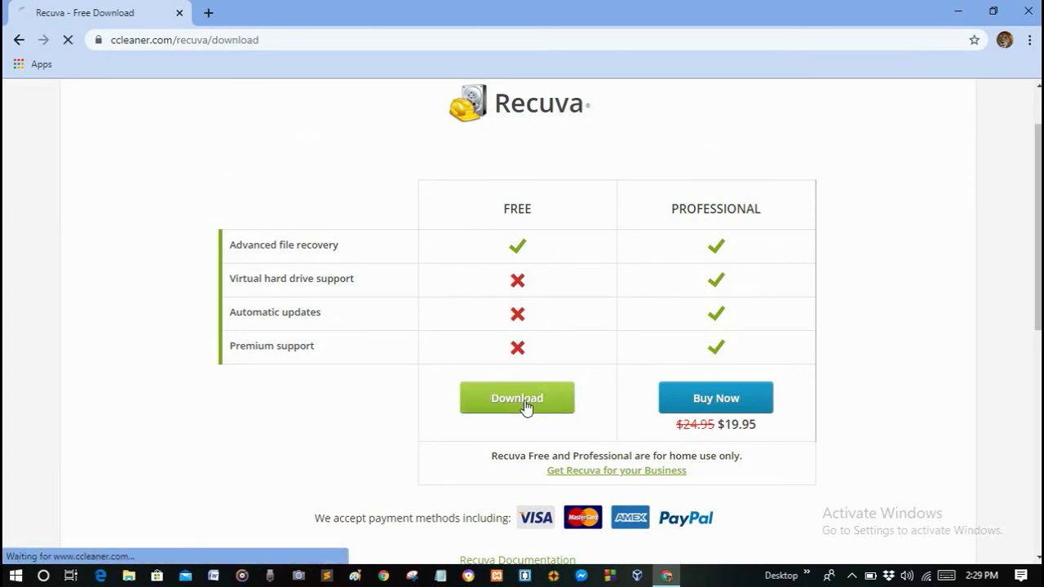
scroll(252, 256, down, 3)
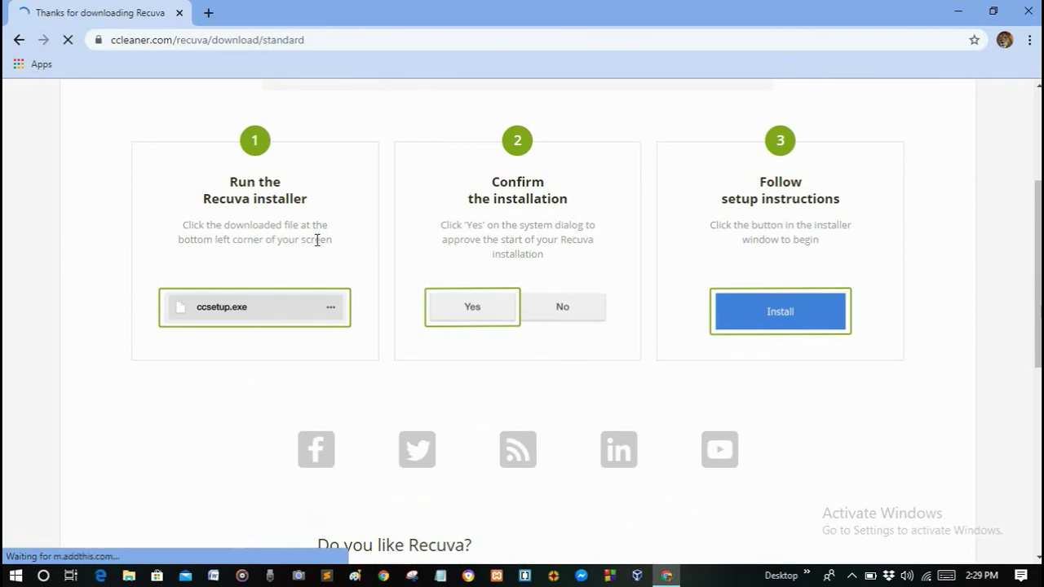
scroll(343, 240, up, 3)
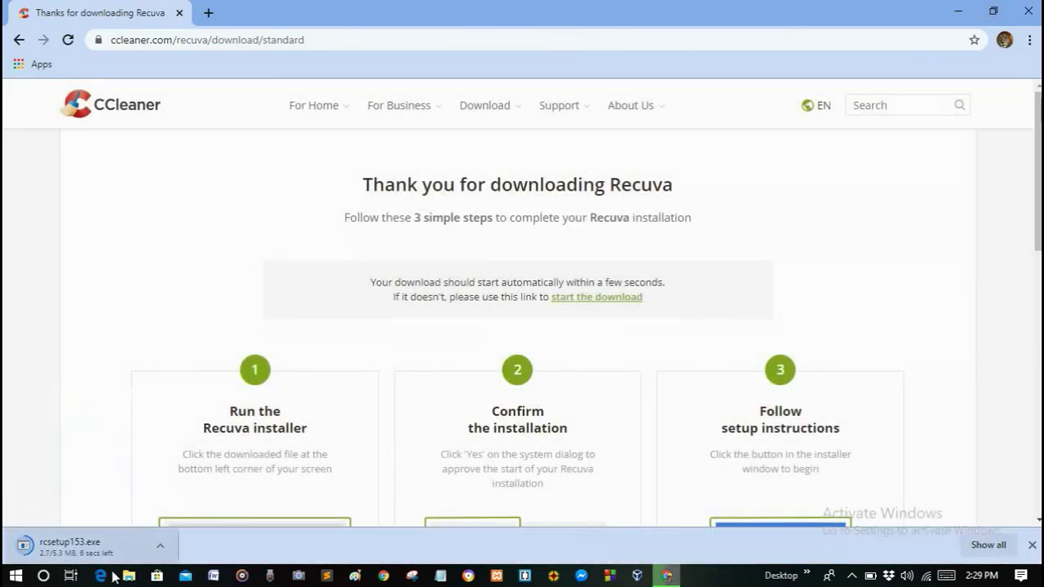
click(993, 11)
Run rcsetup153 from the desktop, approve the UAC prompt, and install Recuva v1.53 without CCleaner.
click(308, 11)
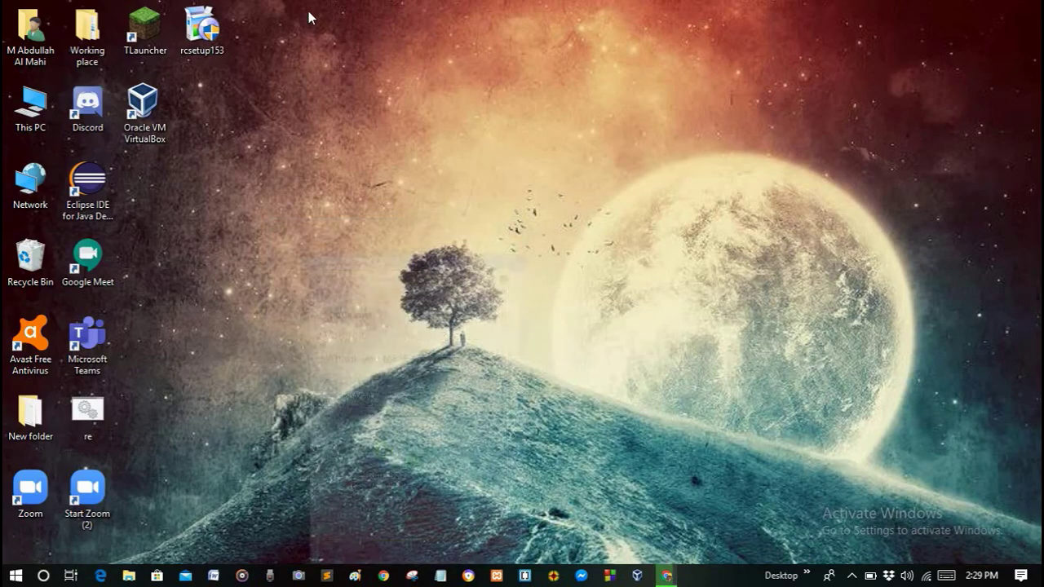
double_click(200, 50)
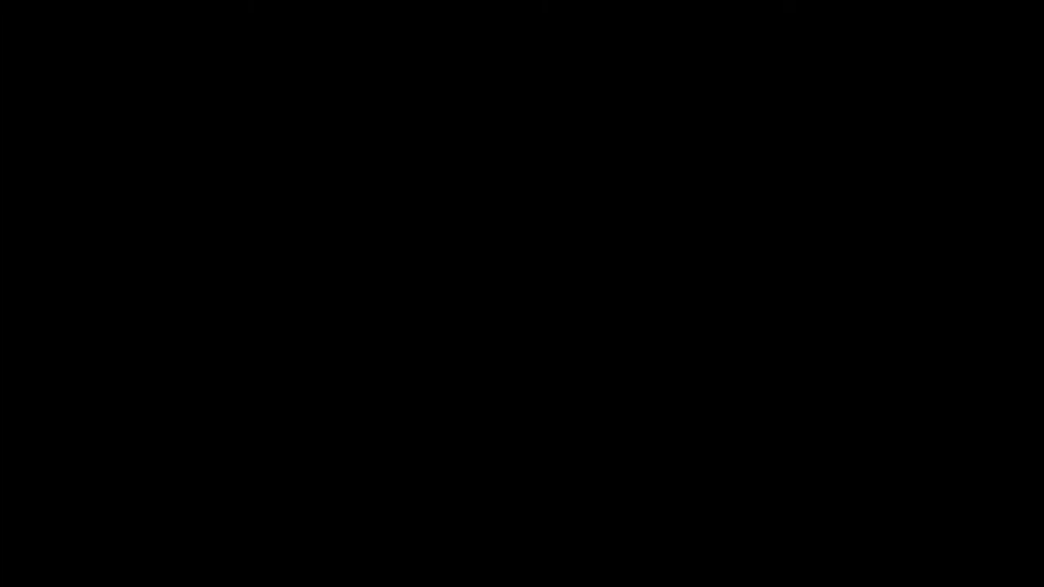
click(448, 339)
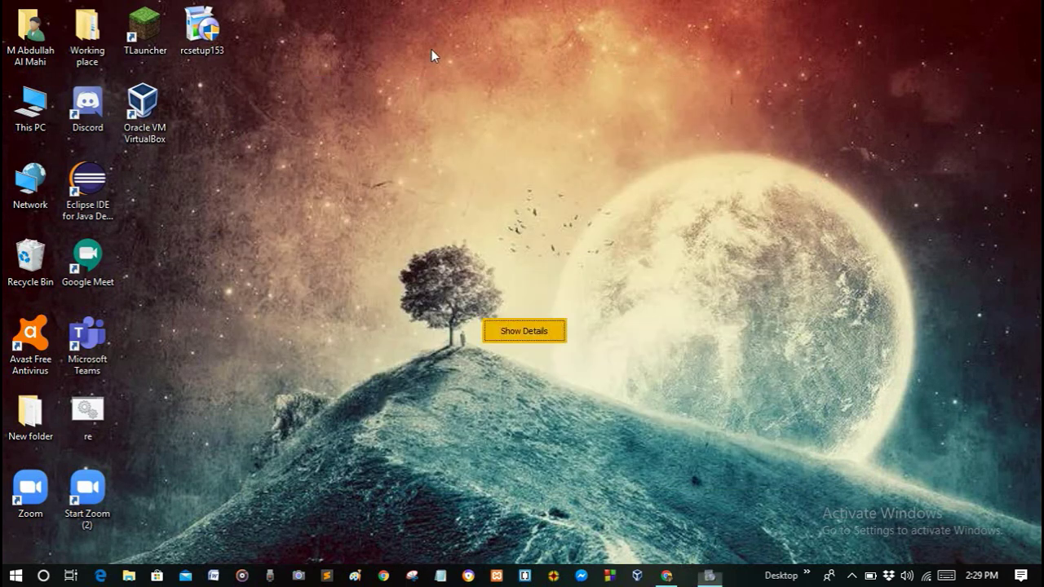
drag(480, 96, 493, 52)
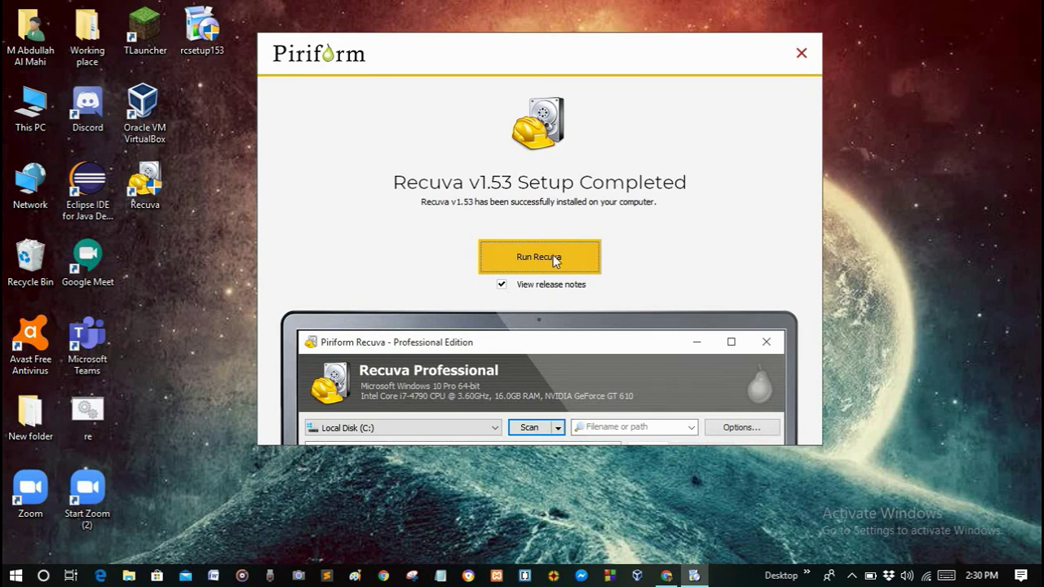
Launch Recuva, close the release-notes tab, and advance the wizard twice to the File location page.
click(518, 257)
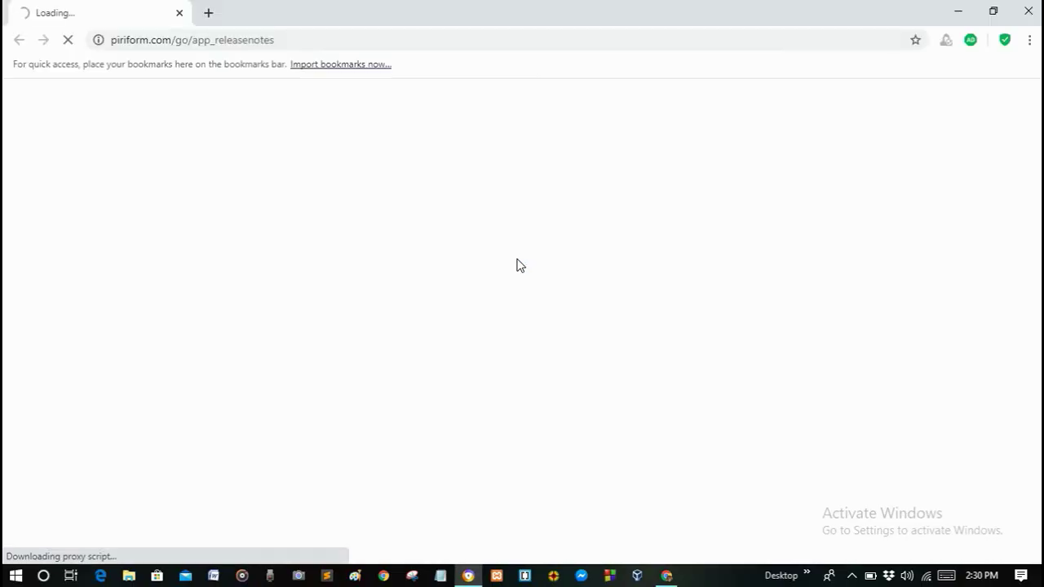
click(1028, 11)
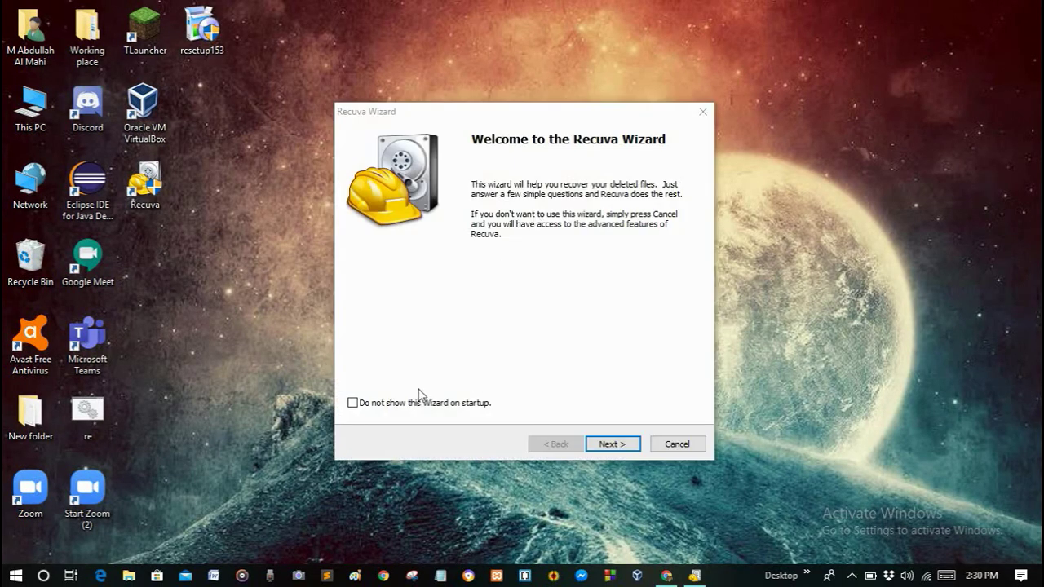
click(612, 445)
click(611, 444)
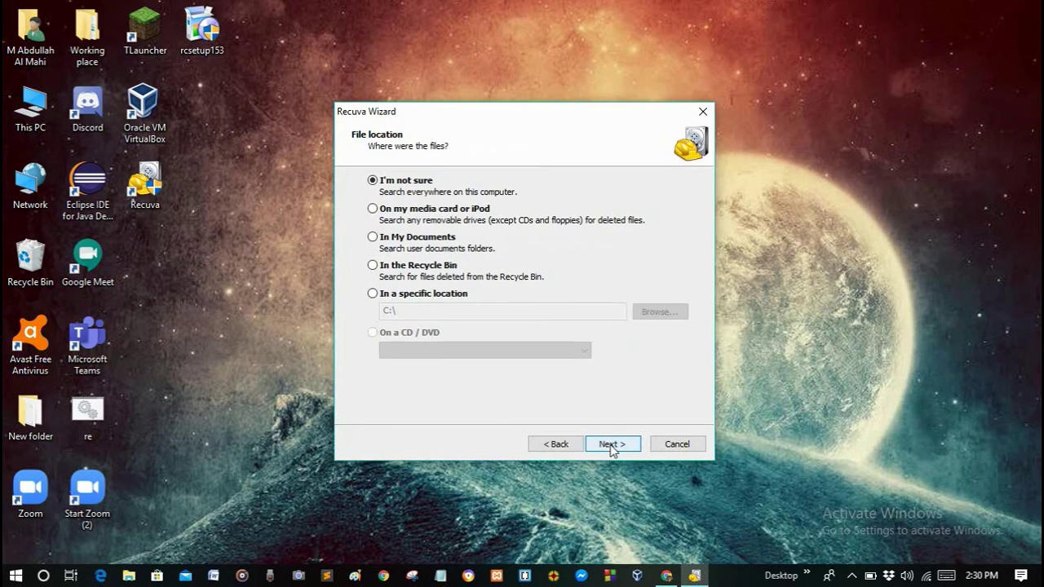
drag(470, 115, 491, 79)
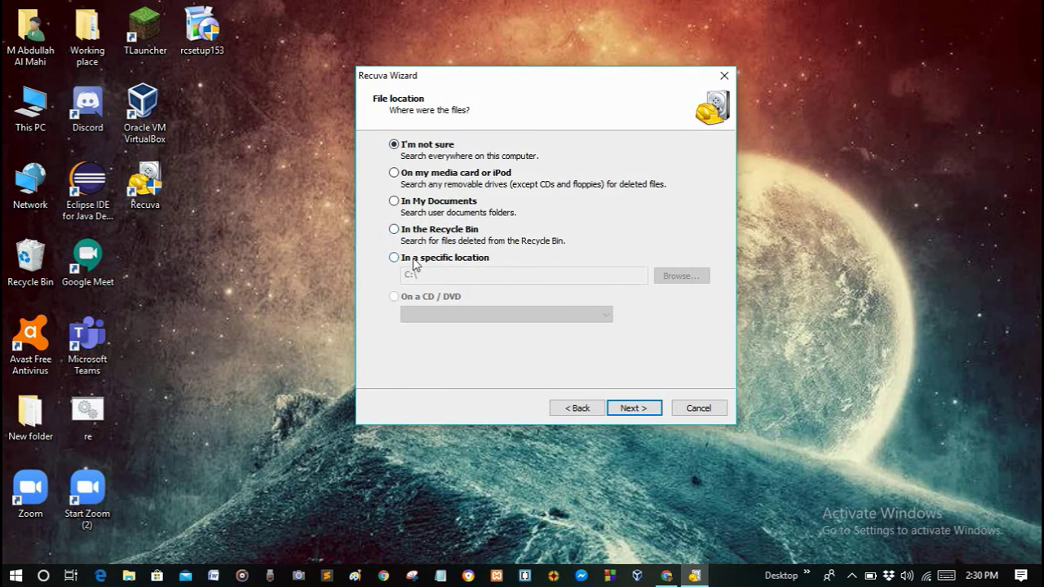
Choose 'In a specific location' and quick-format drive G: as FAT32 from the folder picker.
click(462, 263)
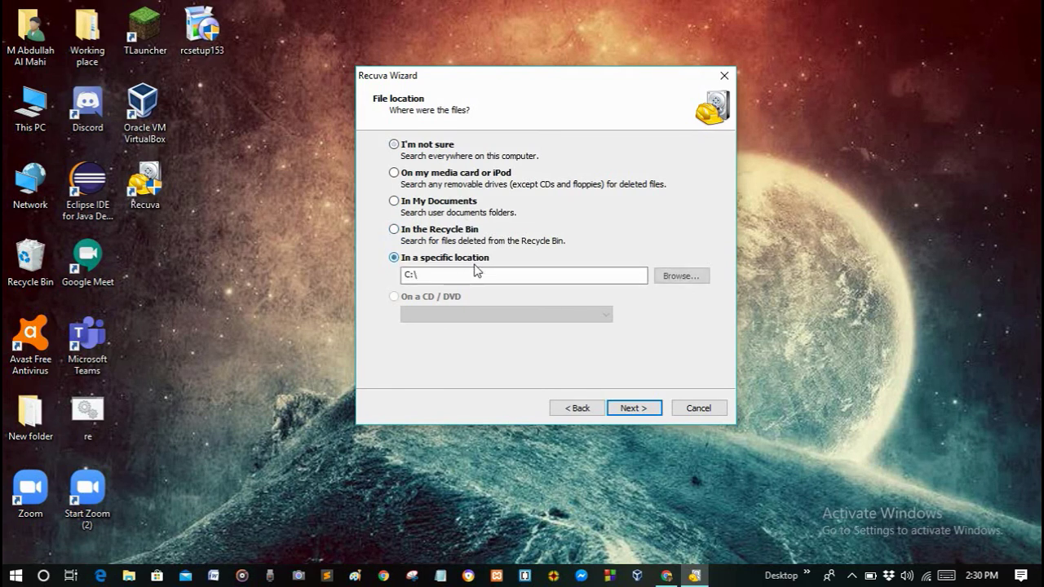
click(685, 278)
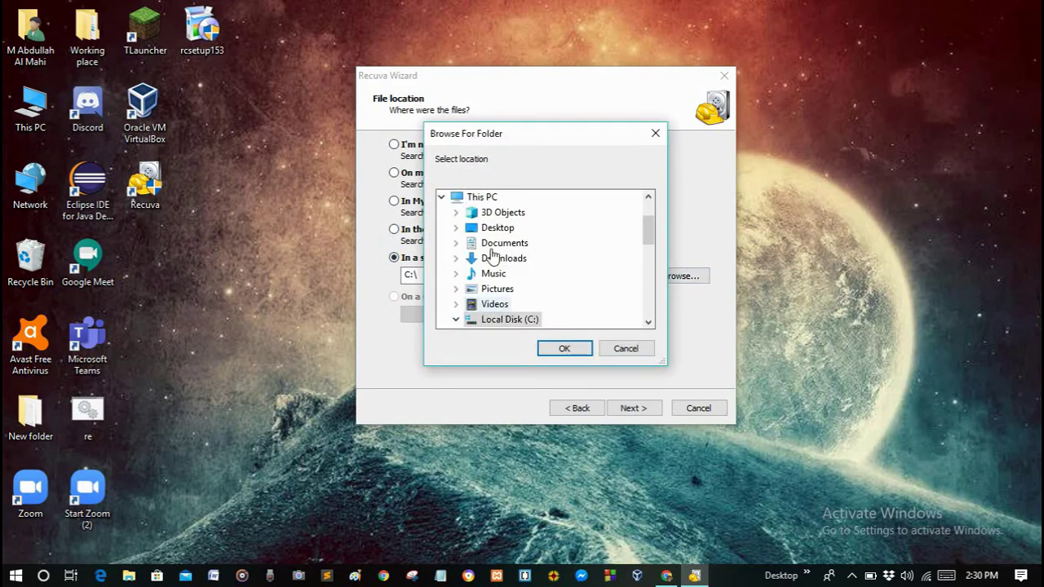
scroll(498, 278, down, 5)
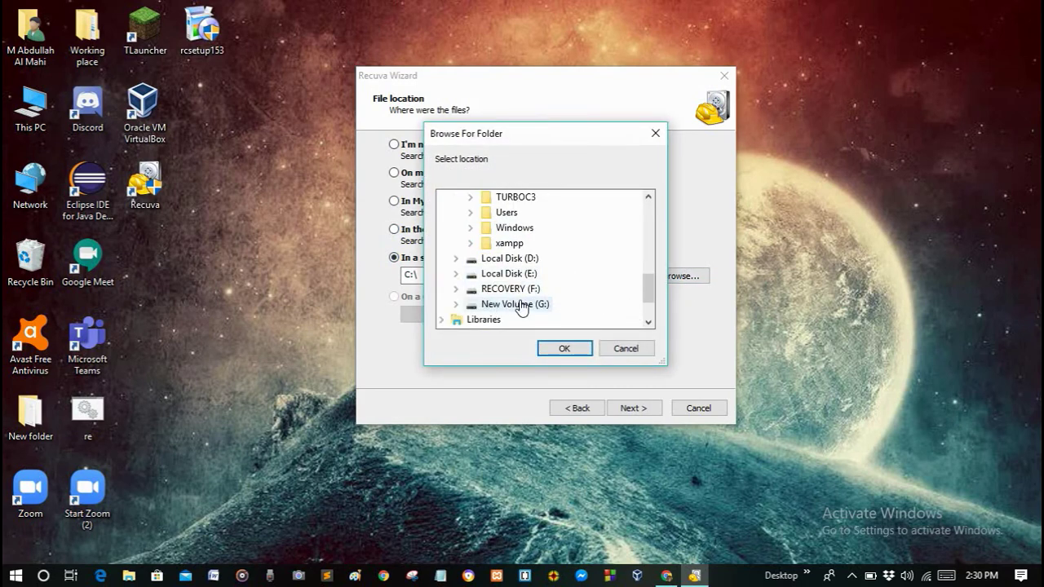
click(525, 304)
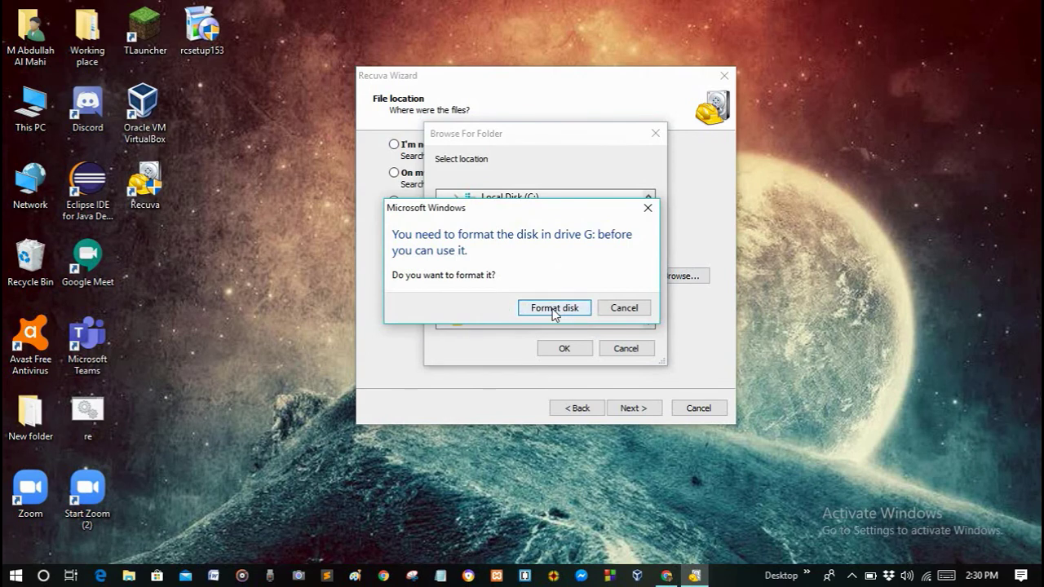
click(553, 310)
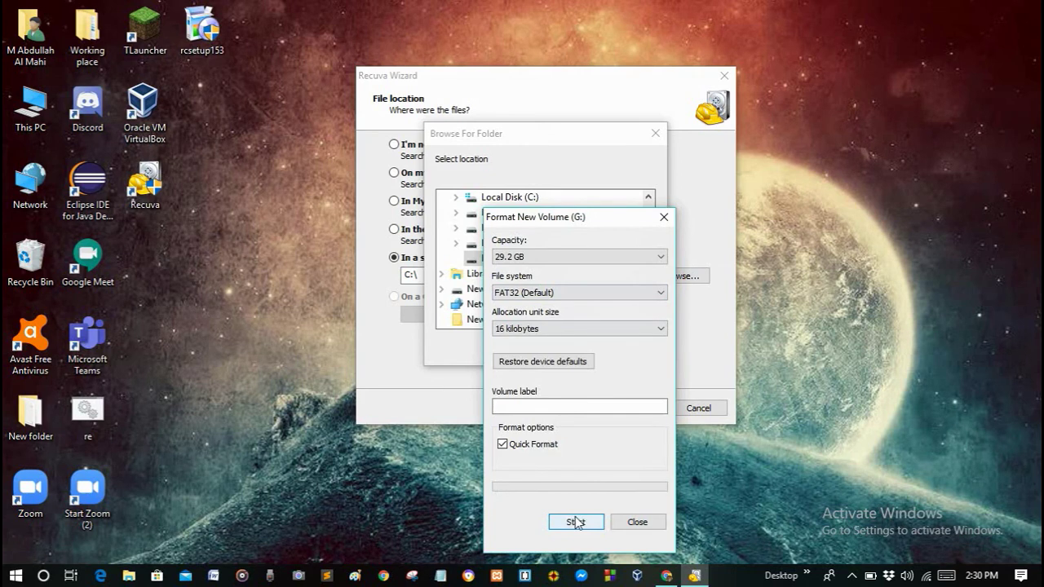
click(576, 522)
click(553, 292)
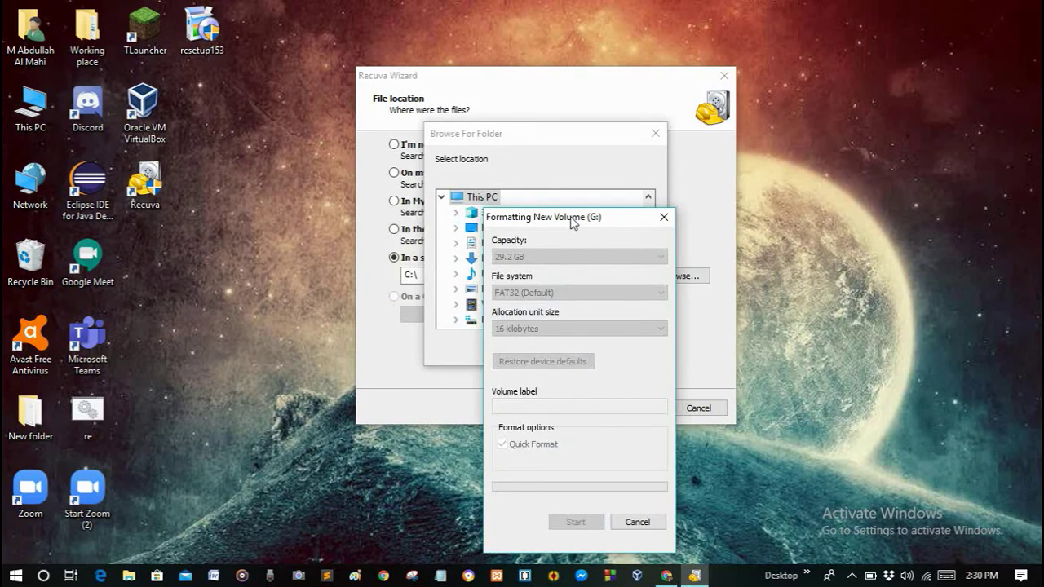
drag(573, 223, 784, 208)
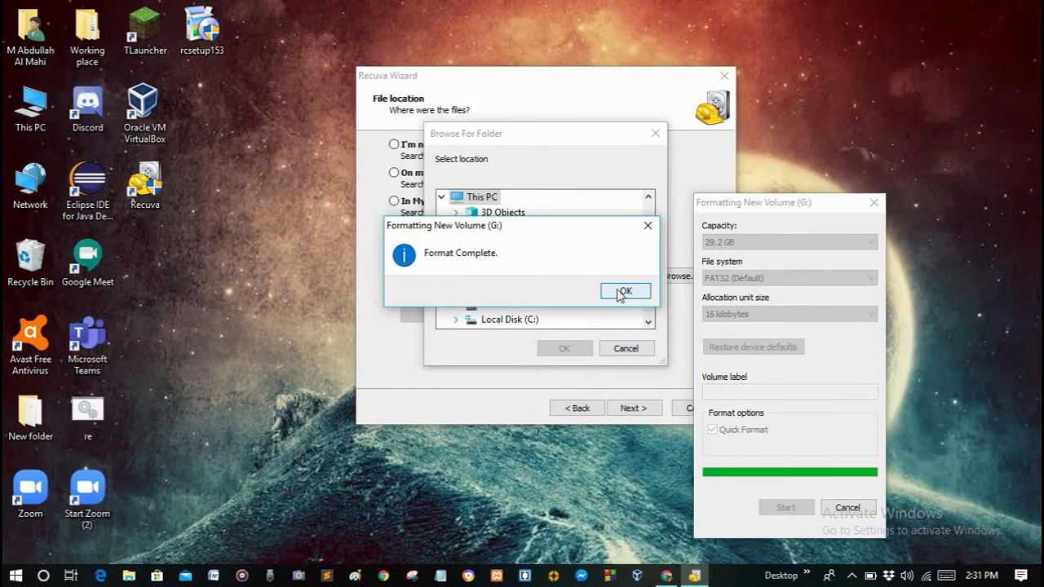
click(622, 292)
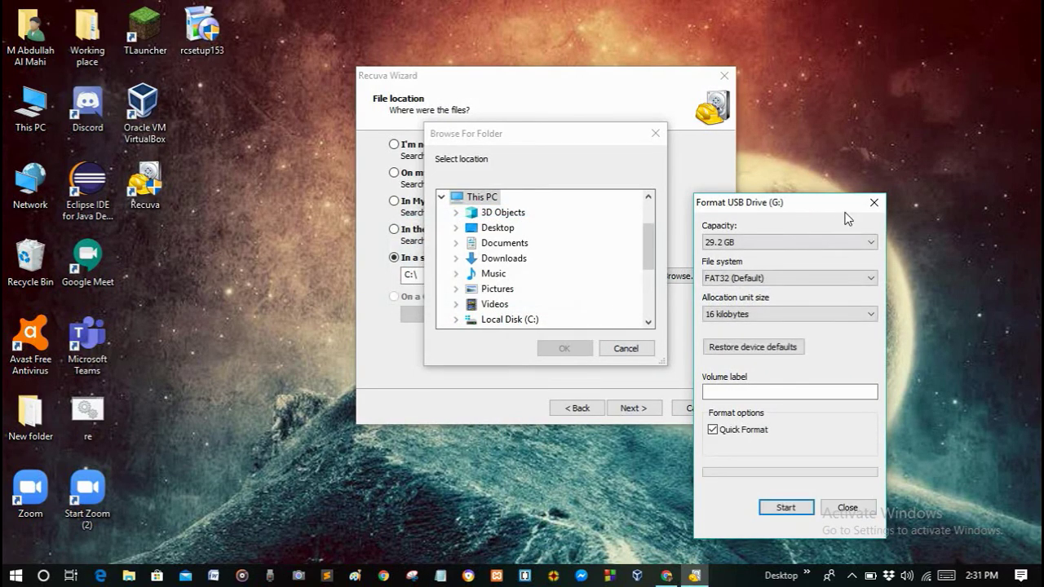
click(871, 203)
Set USB Drive (G:) as the search location and advance to the ready-to-search page.
scroll(562, 279, down, 3)
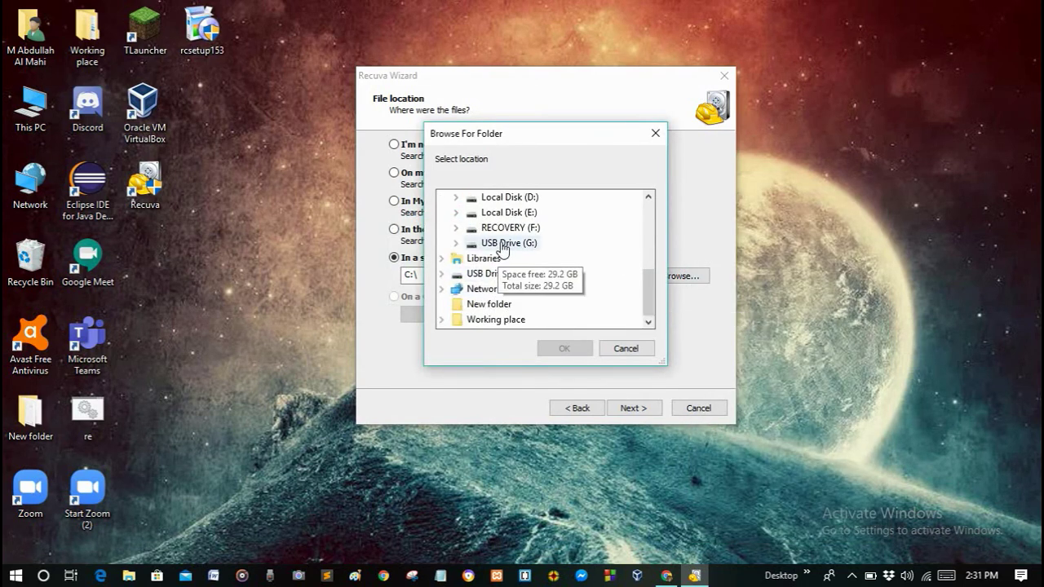
click(495, 274)
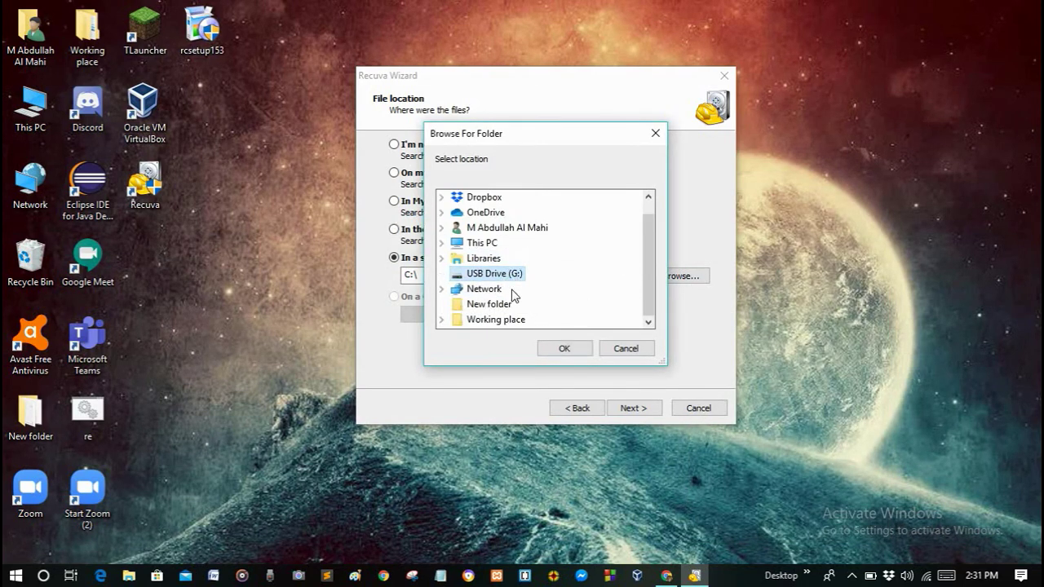
click(565, 348)
click(633, 408)
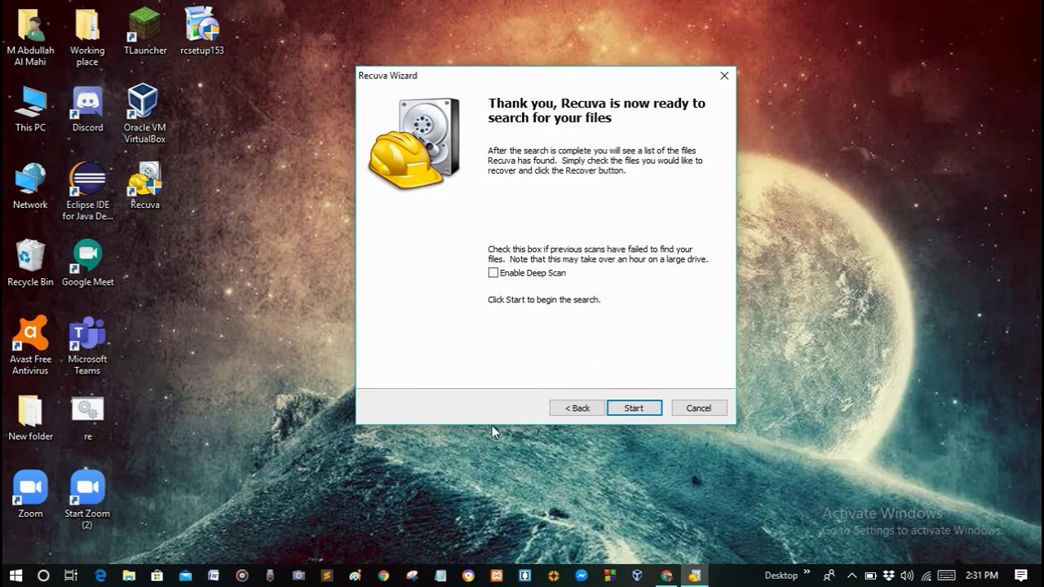
Start searching G:, then accept the Deep Scan rescan when no files are found.
click(636, 410)
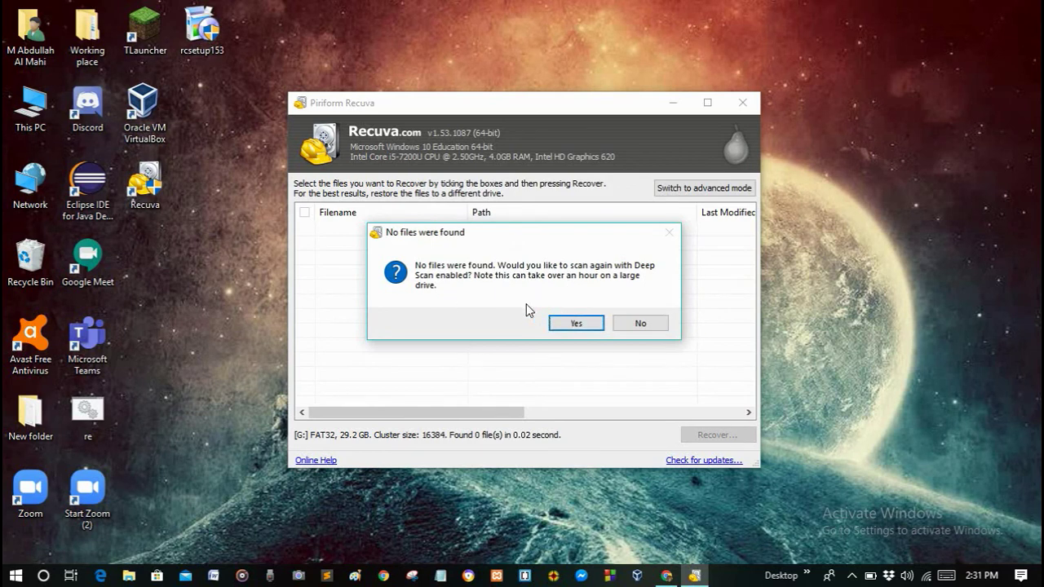
click(591, 327)
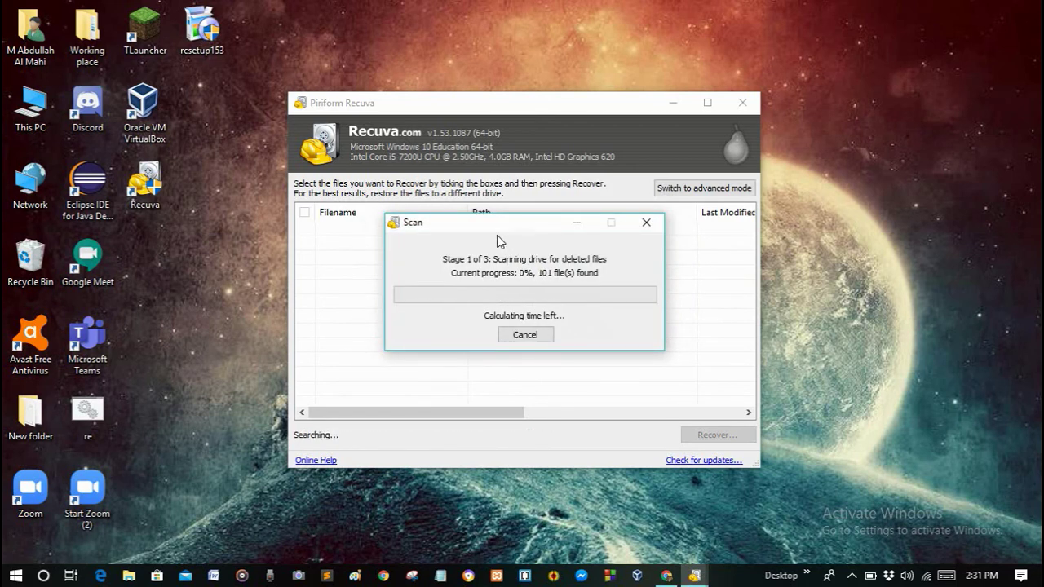
drag(495, 229, 568, 202)
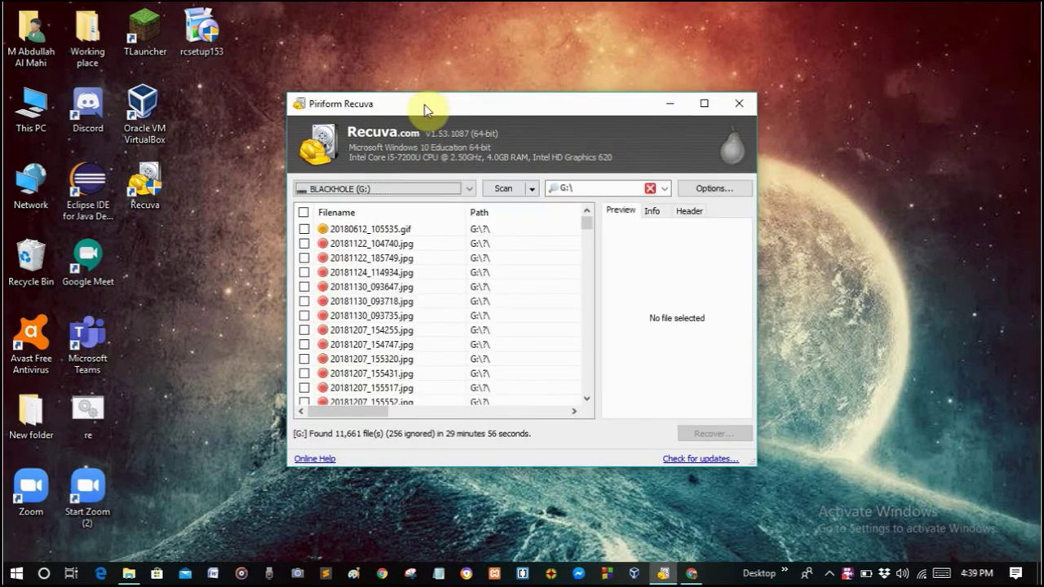
drag(426, 106, 536, 67)
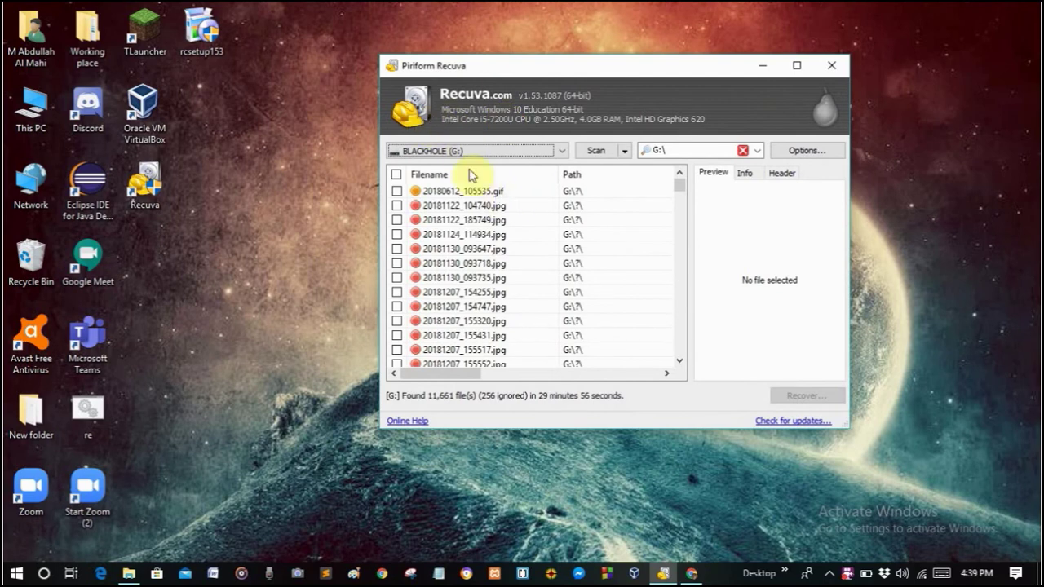
drag(473, 68, 434, 42)
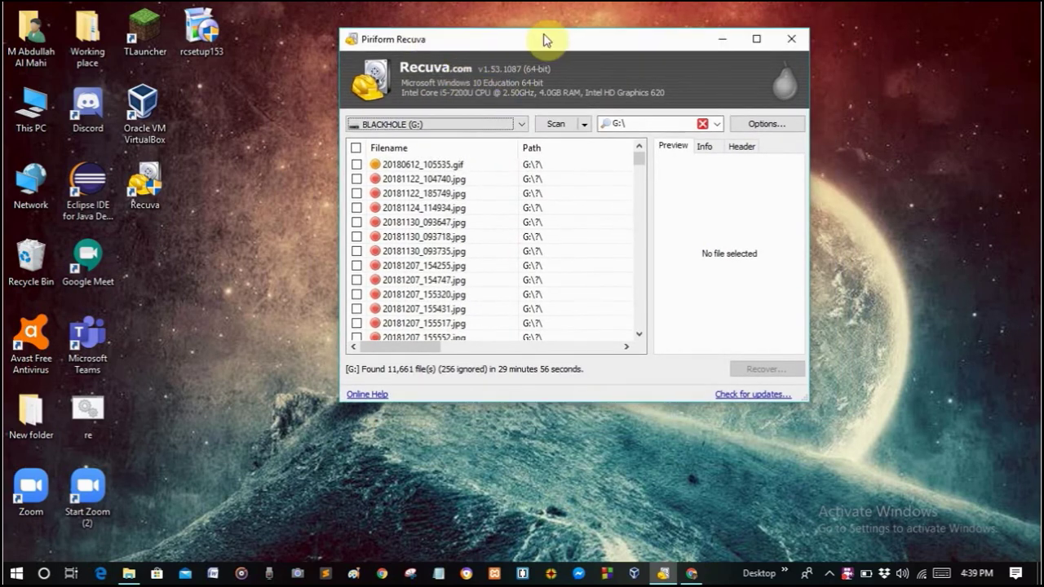
drag(557, 49, 551, 72)
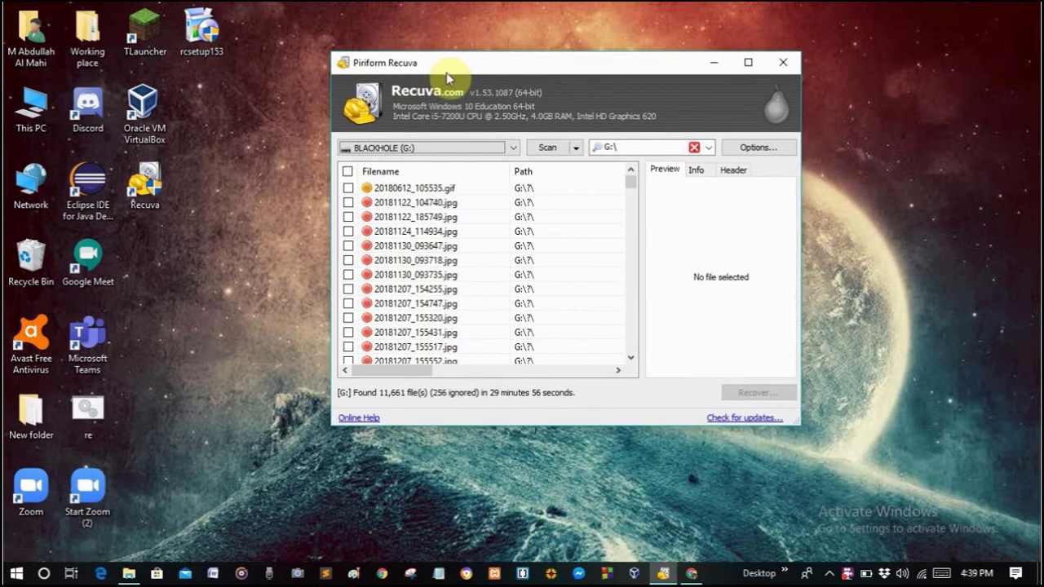
drag(475, 66, 460, 81)
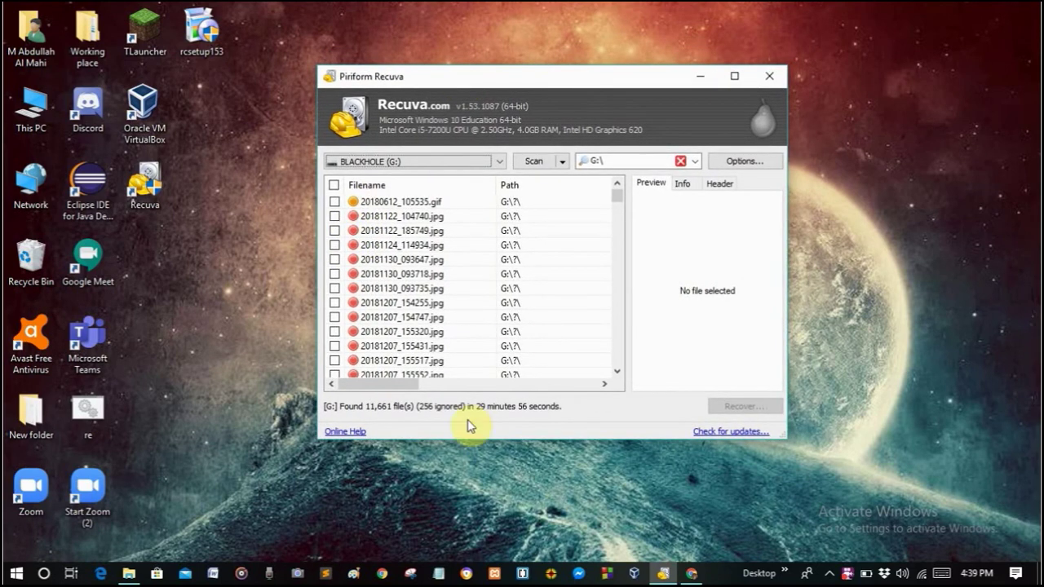
scroll(485, 269, down, 10)
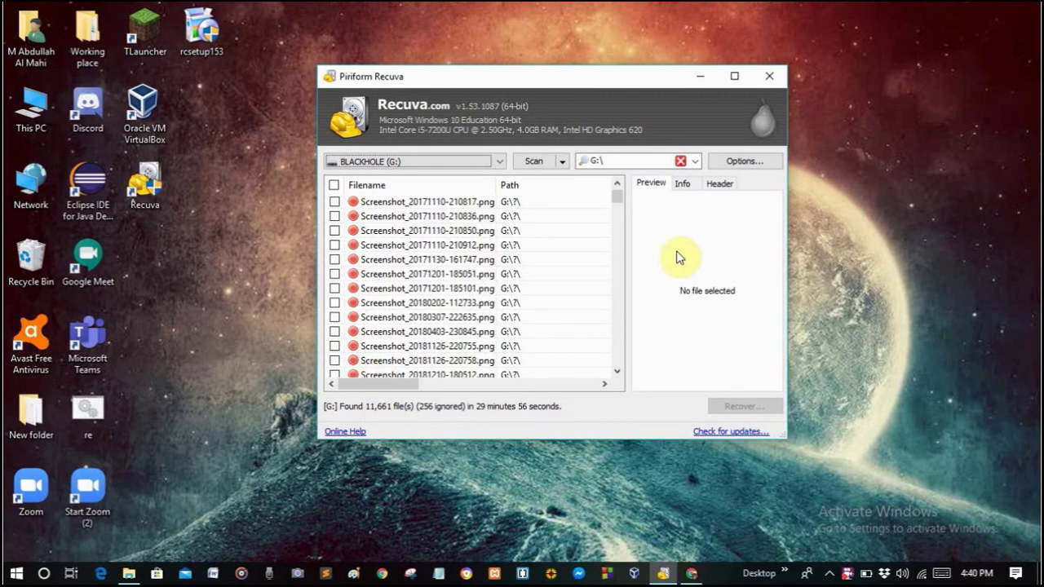
drag(616, 204, 641, 168)
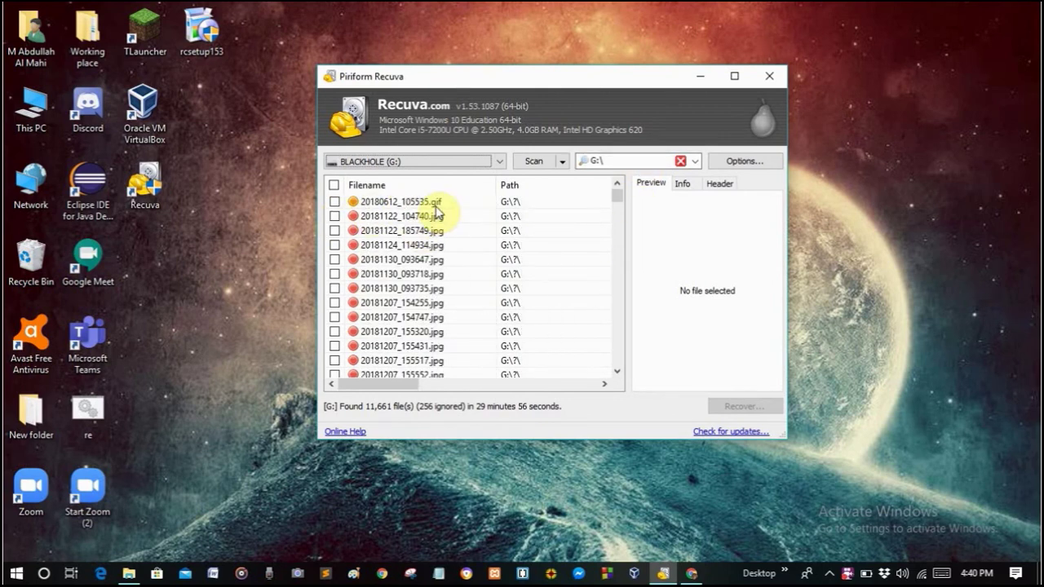
scroll(441, 236, down, 15)
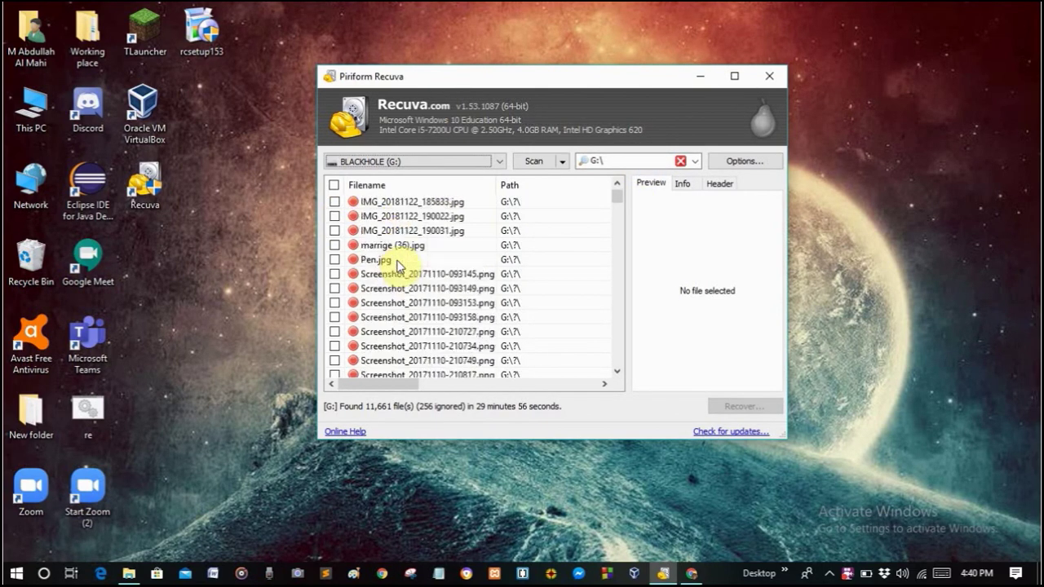
scroll(398, 265, down, 1)
scroll(391, 259, up, 10)
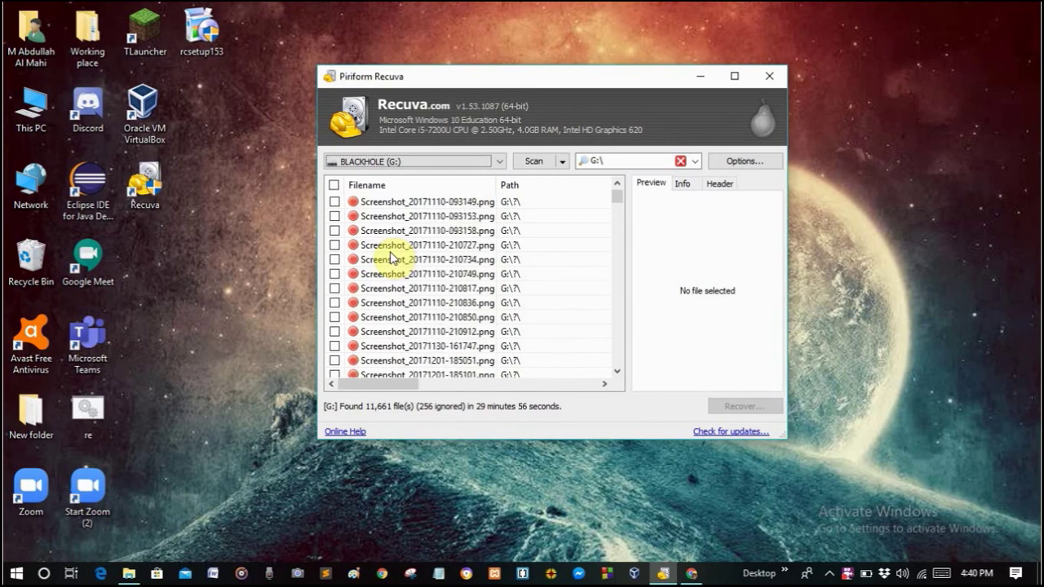
scroll(388, 257, up, 4)
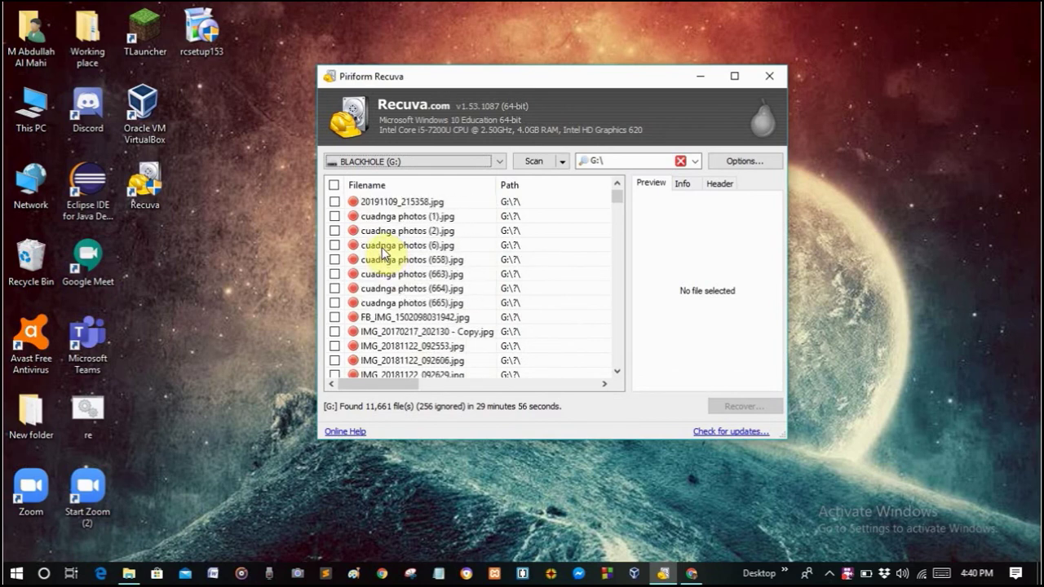
scroll(378, 260, up, 2)
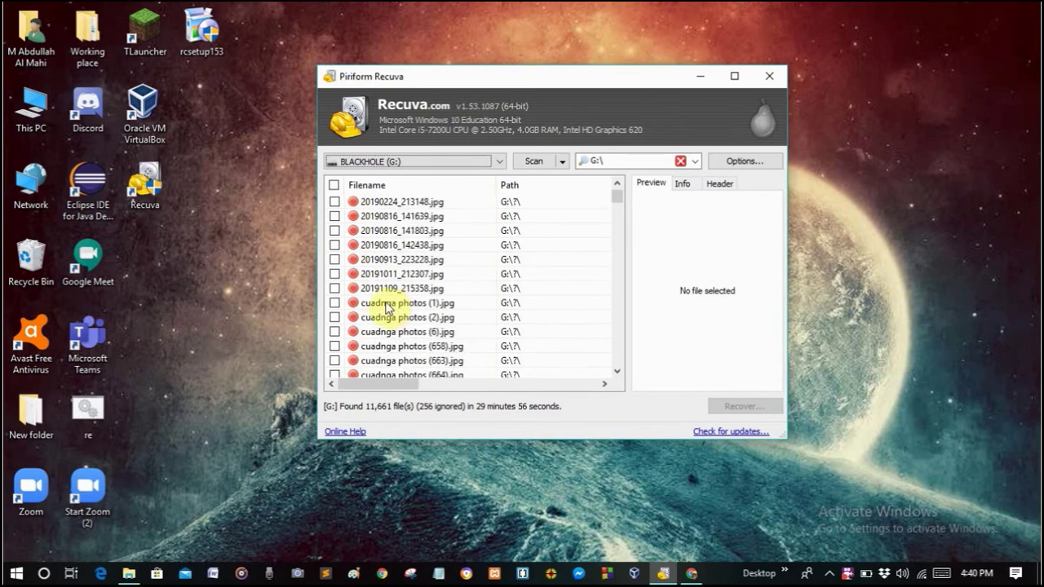
scroll(387, 306, down, 15)
scroll(371, 284, up, 1)
scroll(373, 281, up, 2)
scroll(367, 289, down, 3)
scroll(350, 306, up, 4)
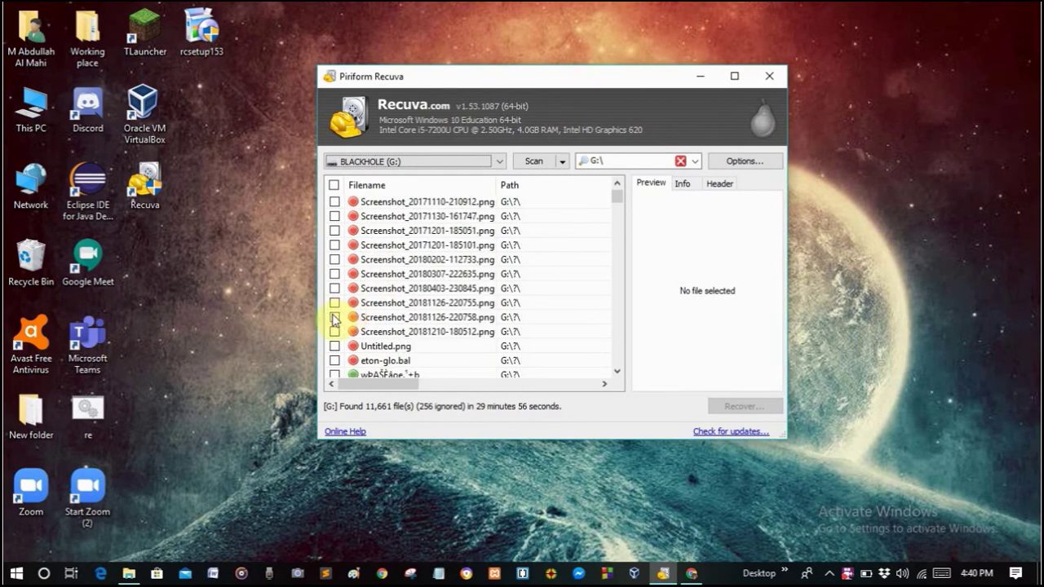
click(340, 331)
click(334, 318)
click(334, 331)
click(334, 302)
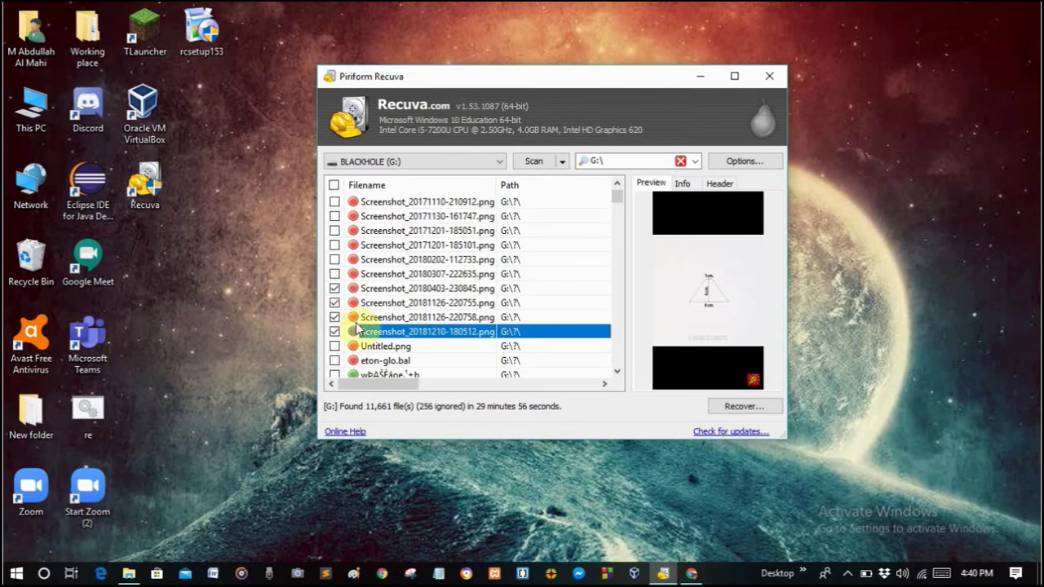
click(334, 288)
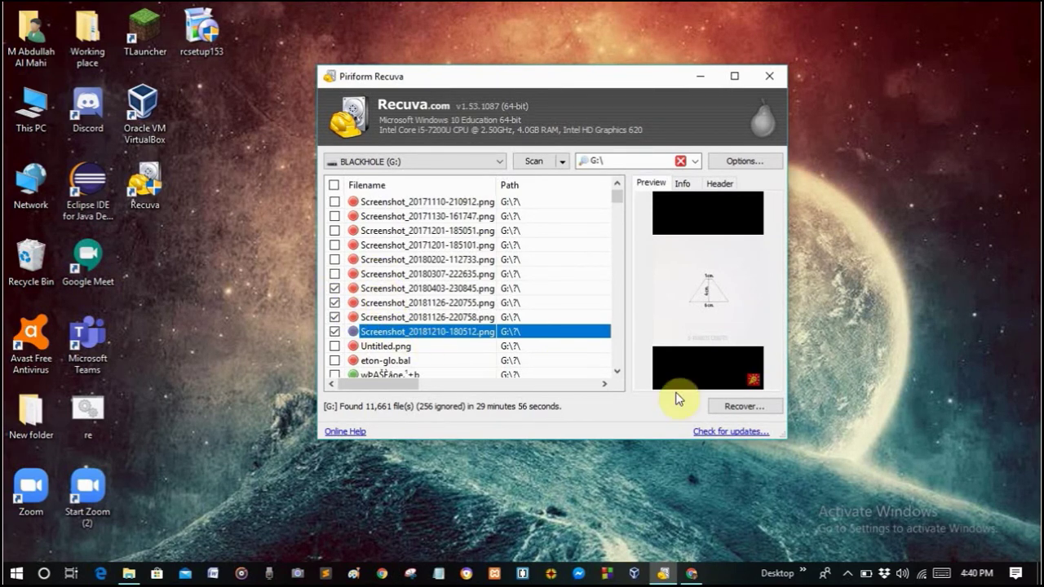
Start recovery with BLACKHOLE (G:) as destination, then decline restoring onto the same drive.
click(744, 406)
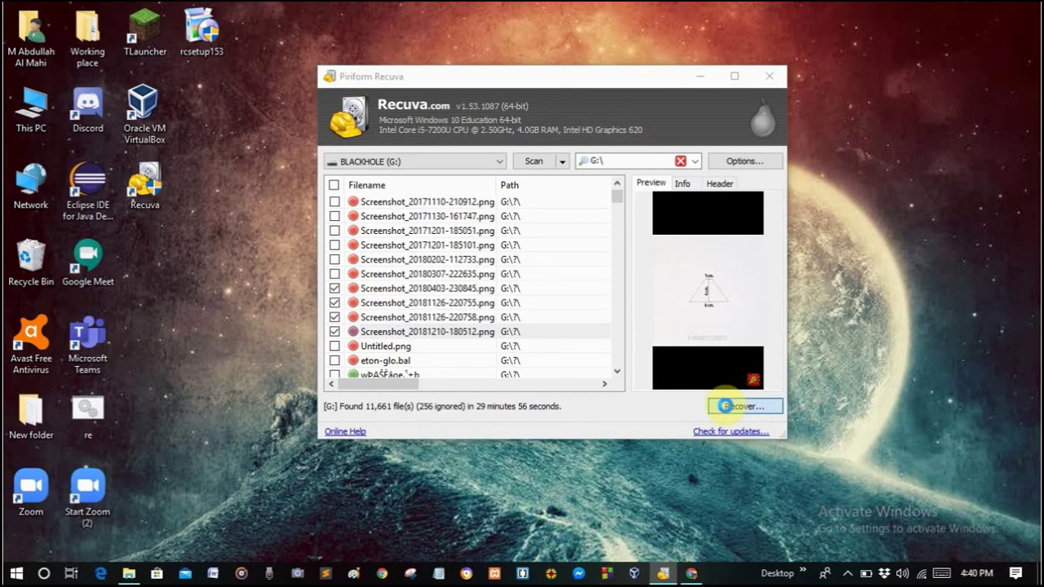
scroll(510, 316, down, 1)
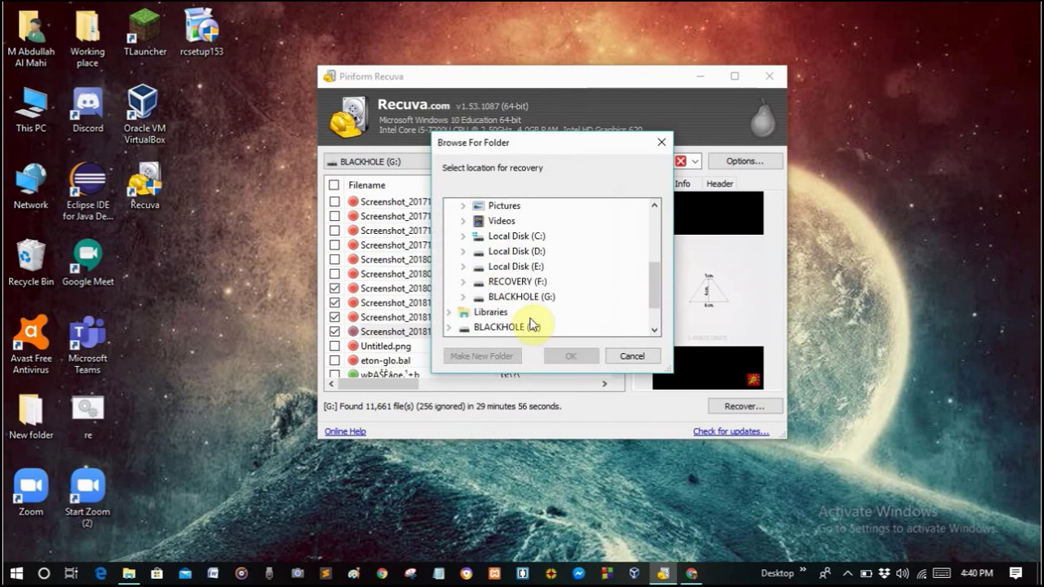
click(526, 297)
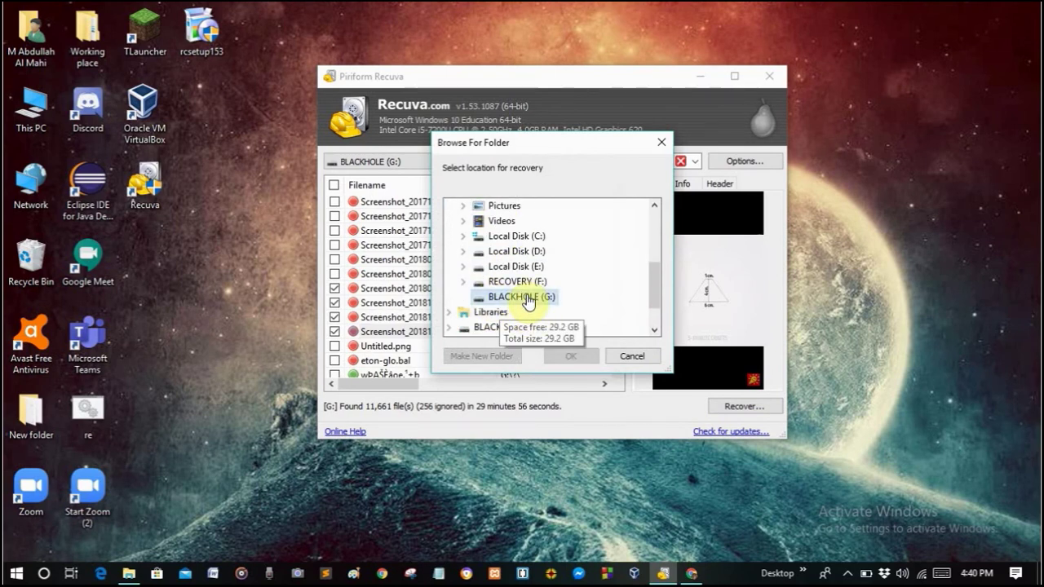
scroll(538, 314, down, 1)
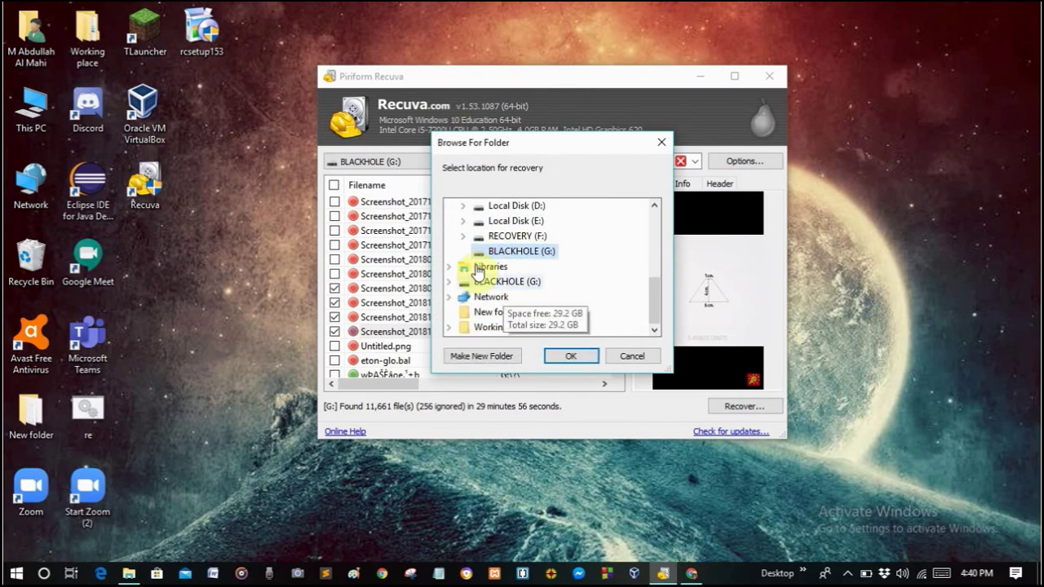
click(569, 357)
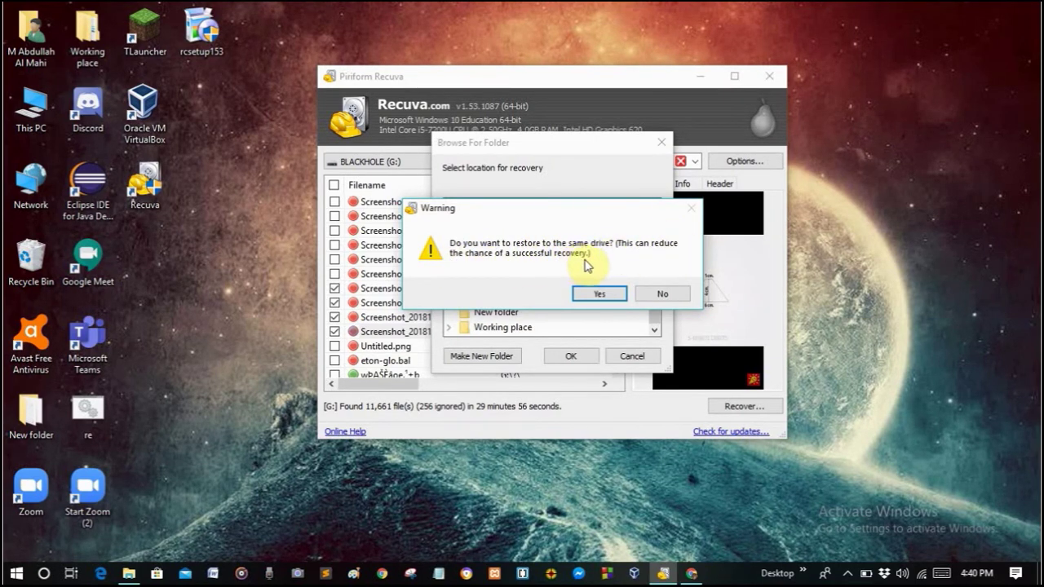
click(671, 291)
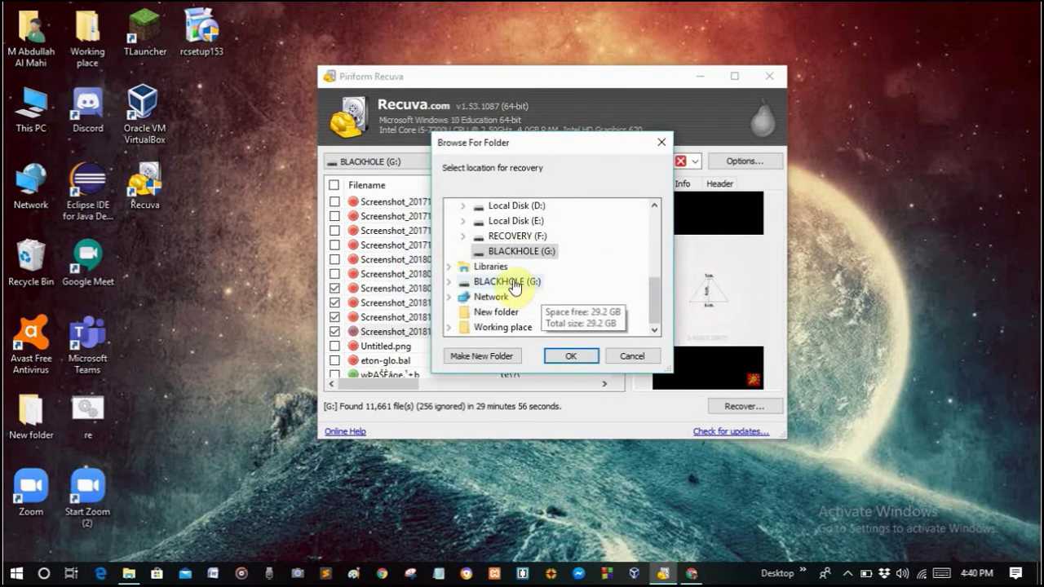
Recover the files into the Recovery folder on Local Disk (D:) and close the summary.
scroll(502, 270, up, 1)
double_click(513, 256)
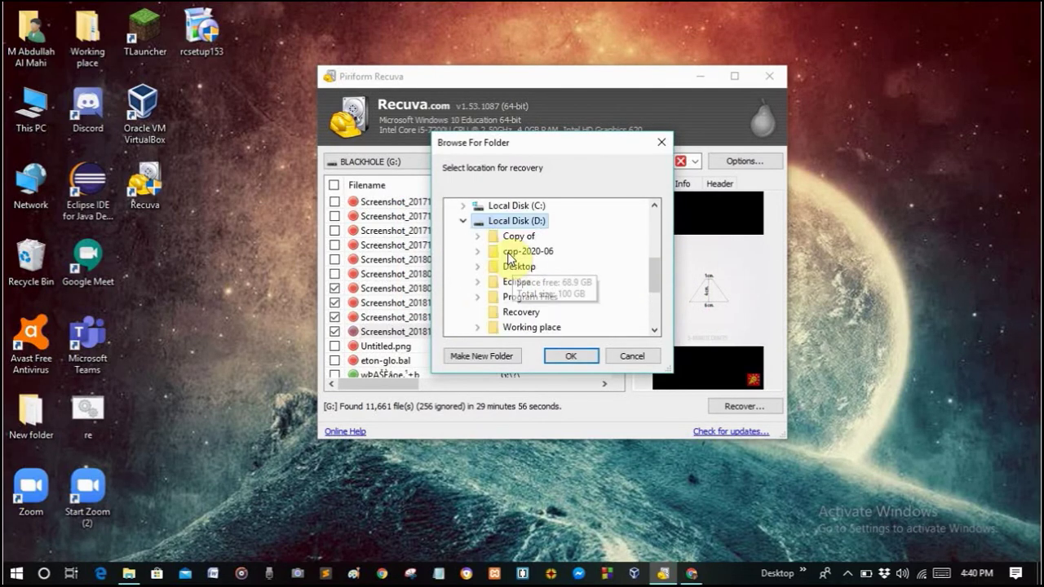
scroll(507, 261, down, 2)
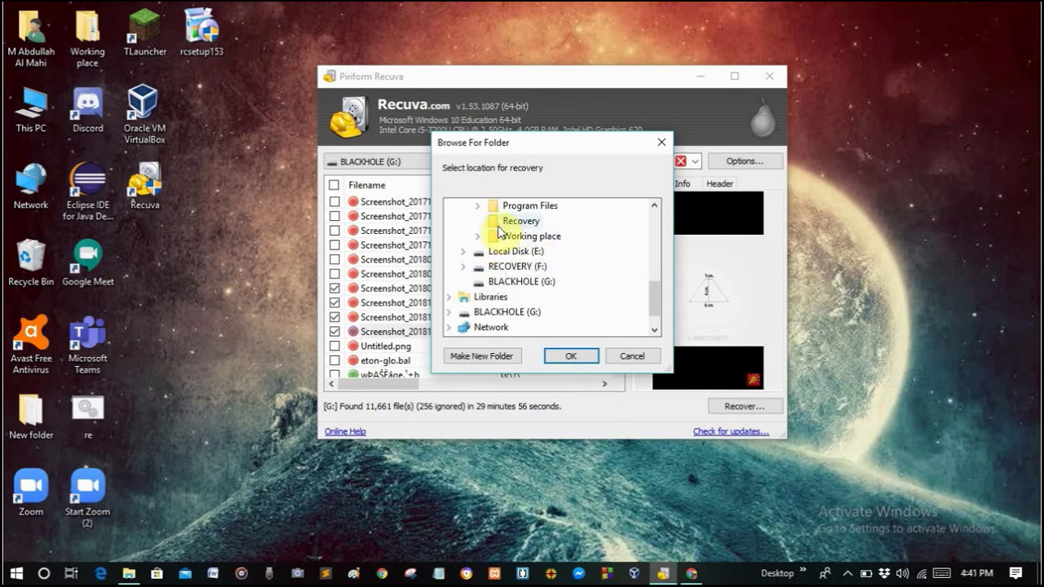
scroll(522, 237, up, 2)
scroll(546, 279, down, 2)
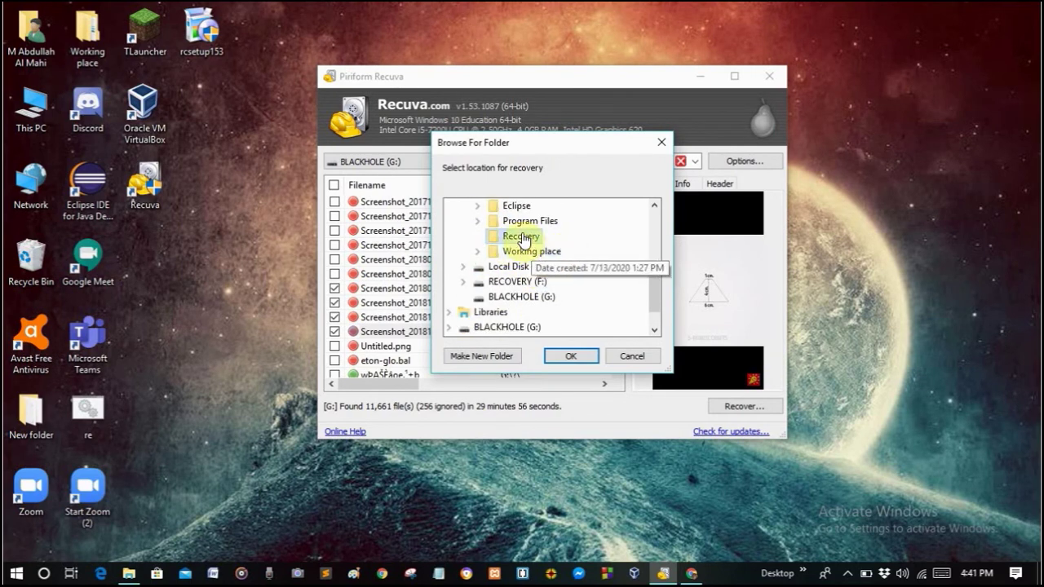
click(522, 237)
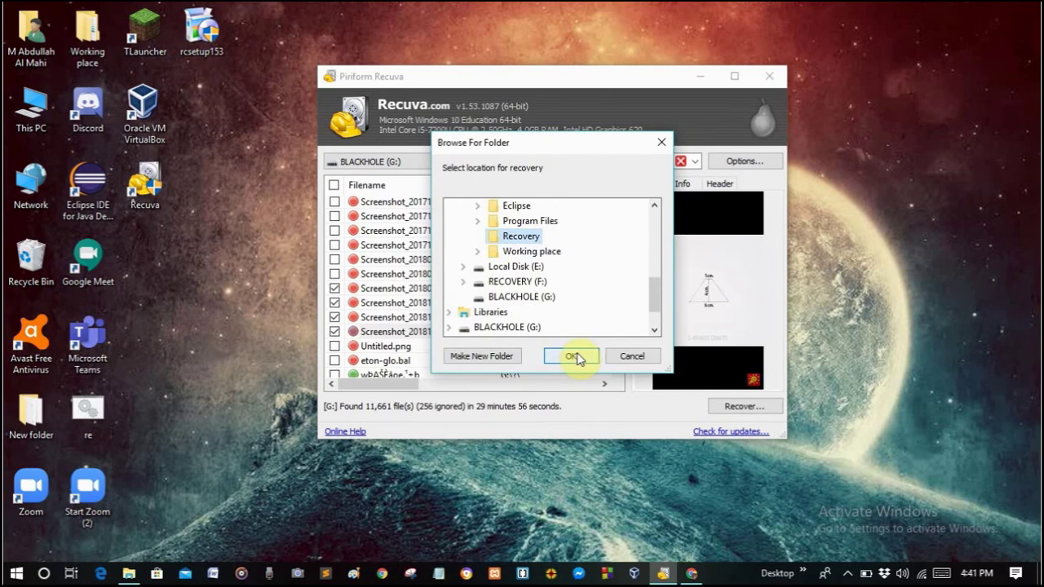
click(575, 355)
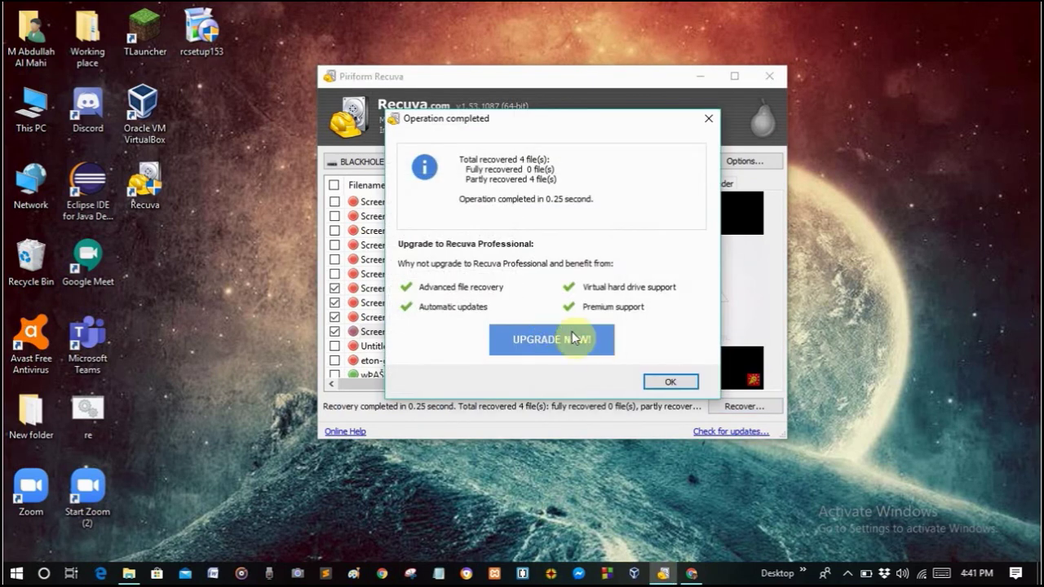
click(670, 381)
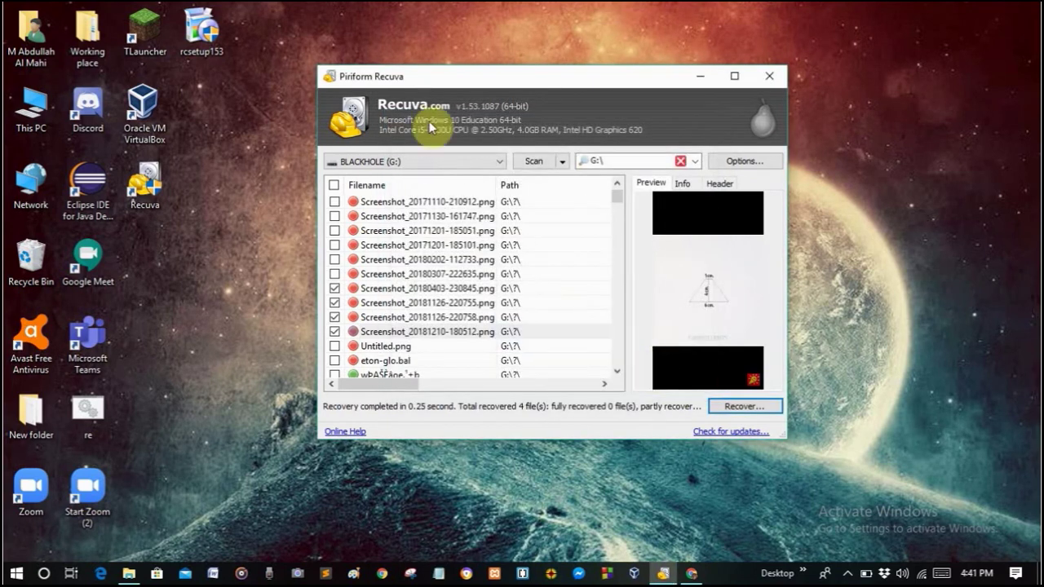
Close Recuva, browse to D:\Recovery in File Explorer, and select the four recovered screenshots.
click(764, 80)
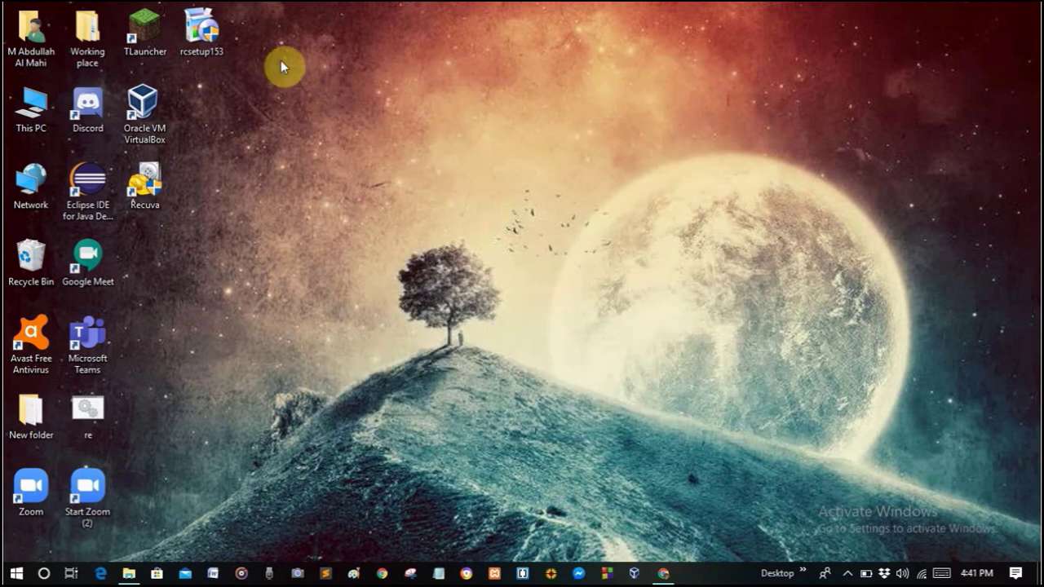
double_click(12, 112)
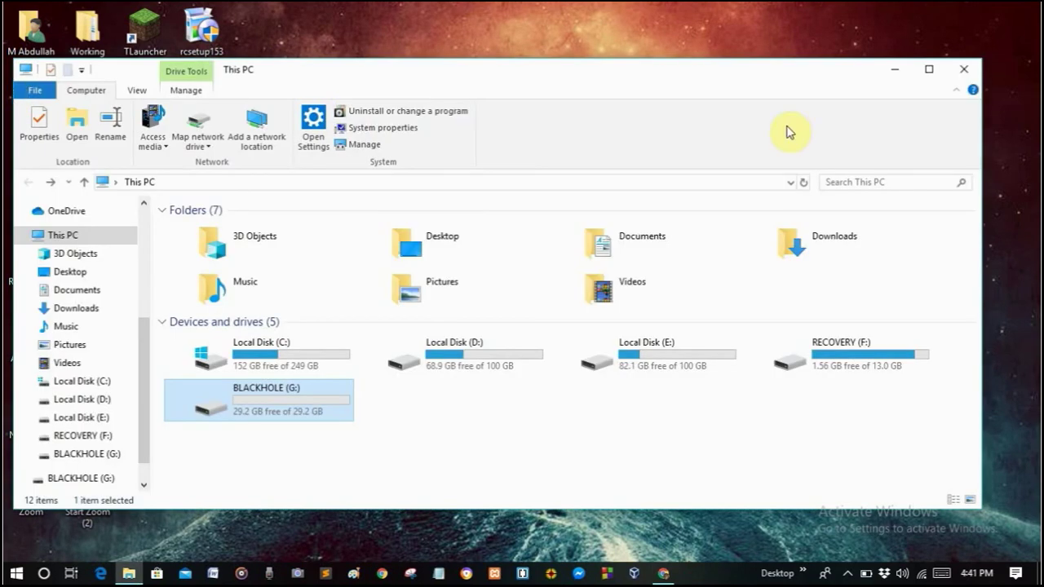
double_click(504, 357)
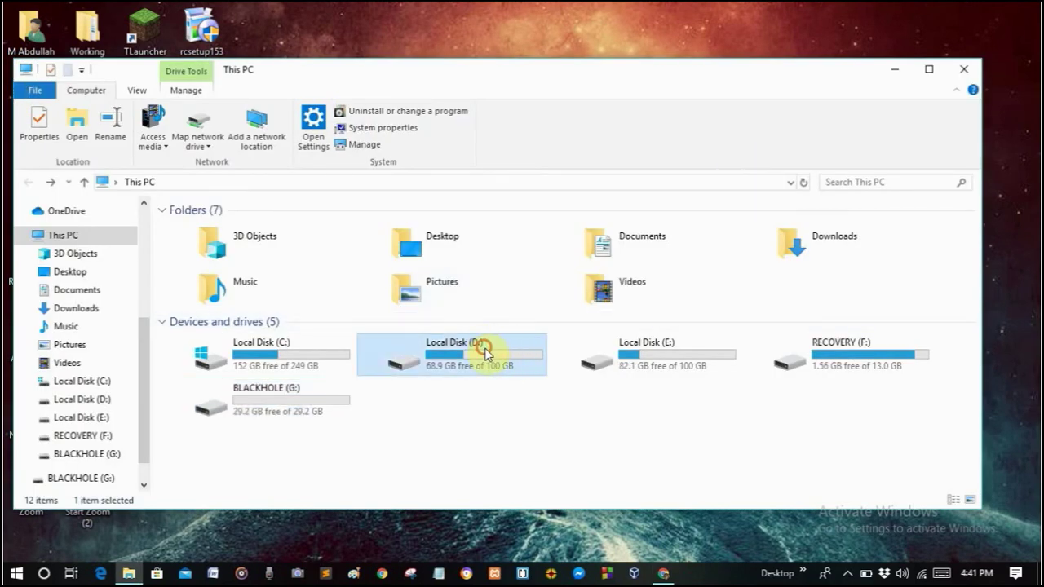
double_click(189, 307)
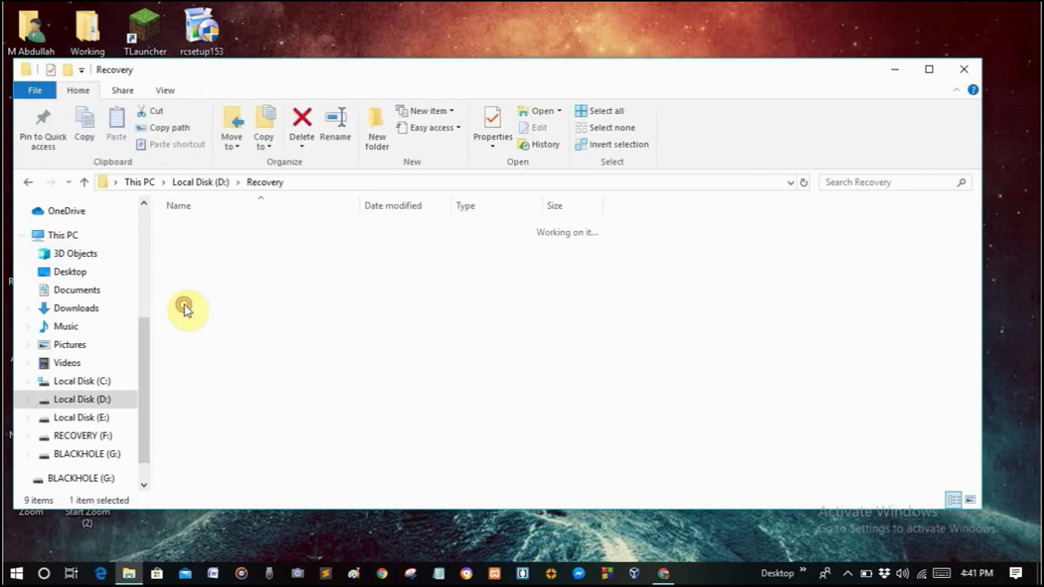
drag(206, 324, 529, 268)
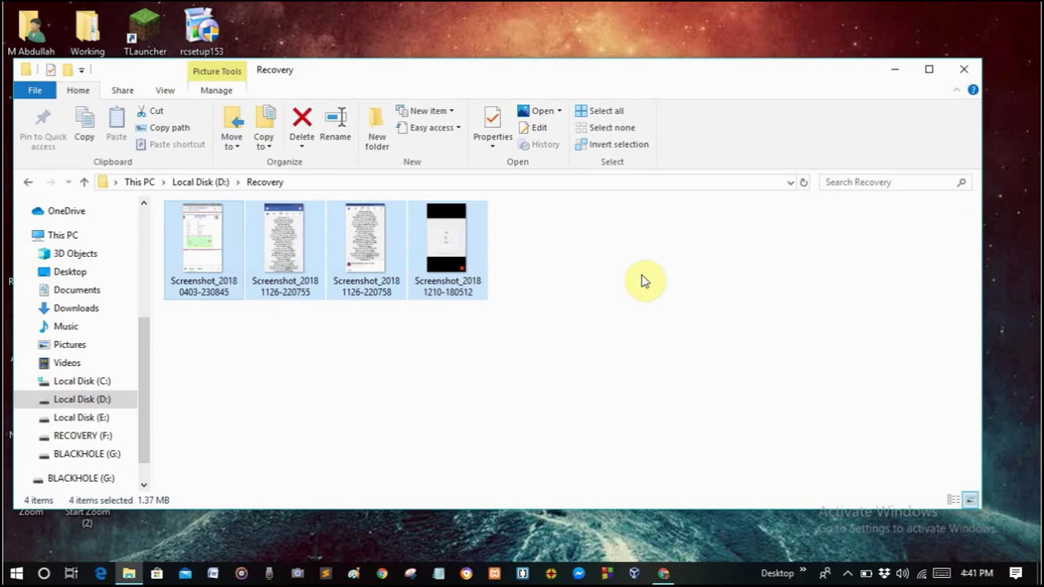